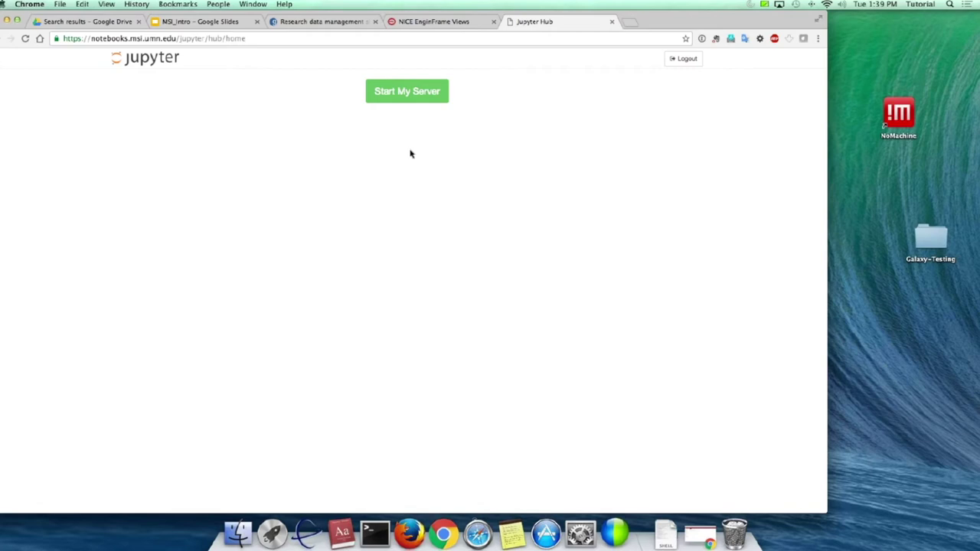
Spawn a Jupyter server on the Mesabi 2 cores, 4 GB, 8 hours profile, then go to EnginFrame Sessions.
click(407, 98)
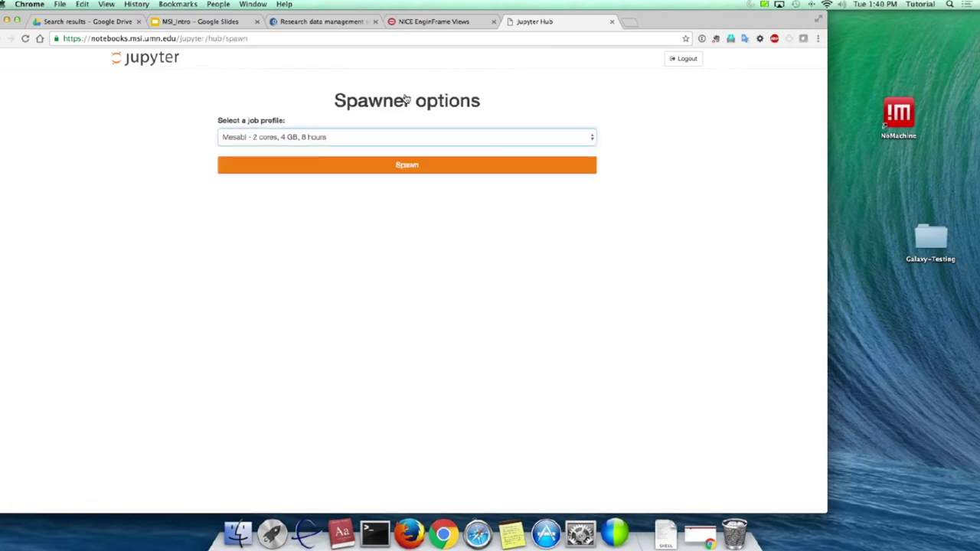
click(592, 140)
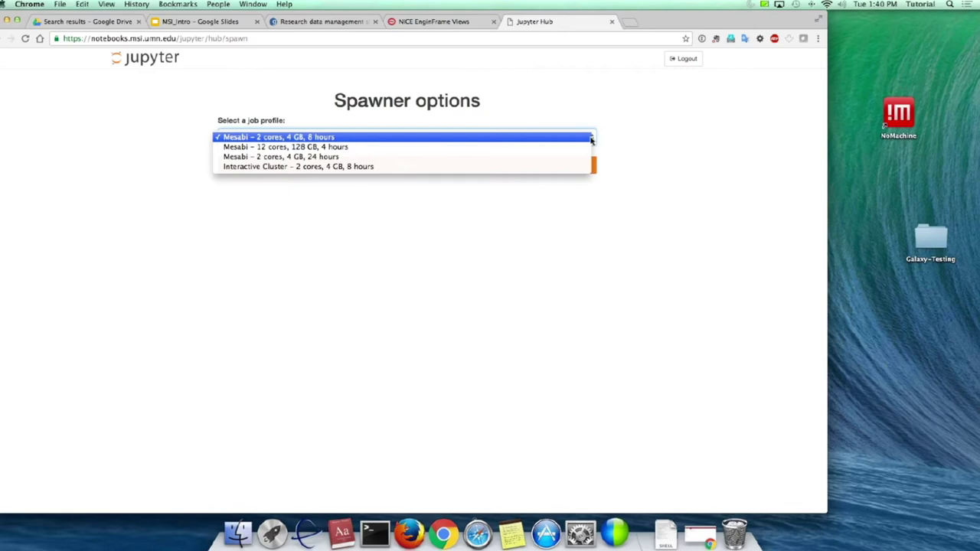
click(611, 142)
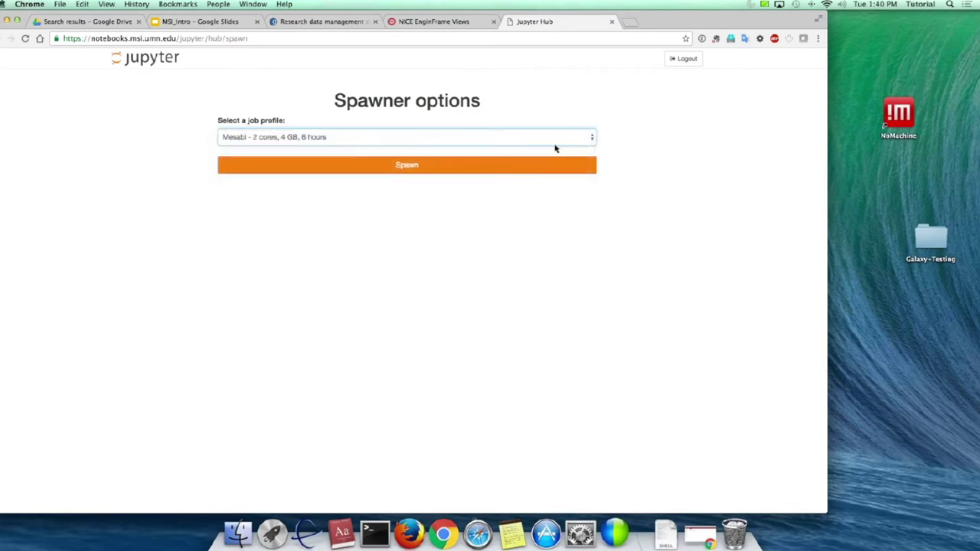
click(487, 168)
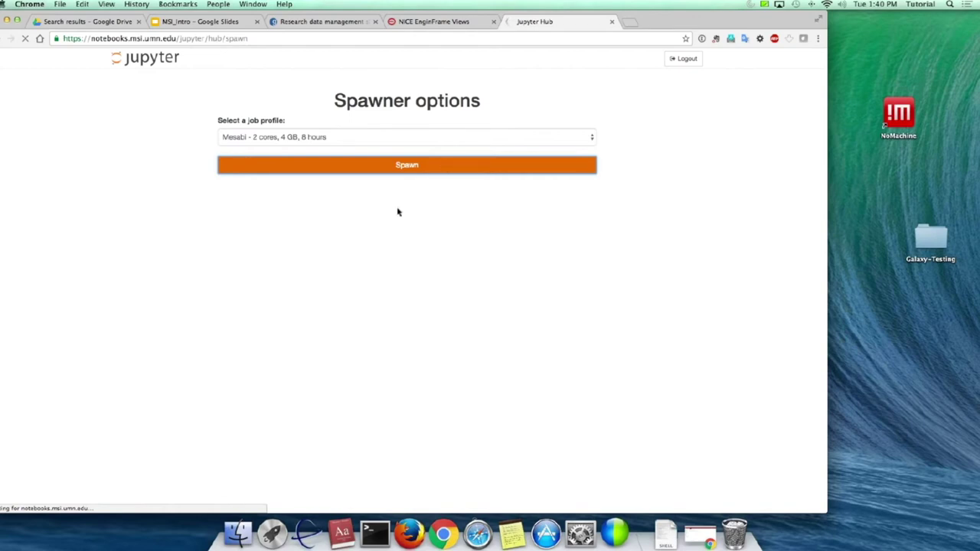
click(408, 26)
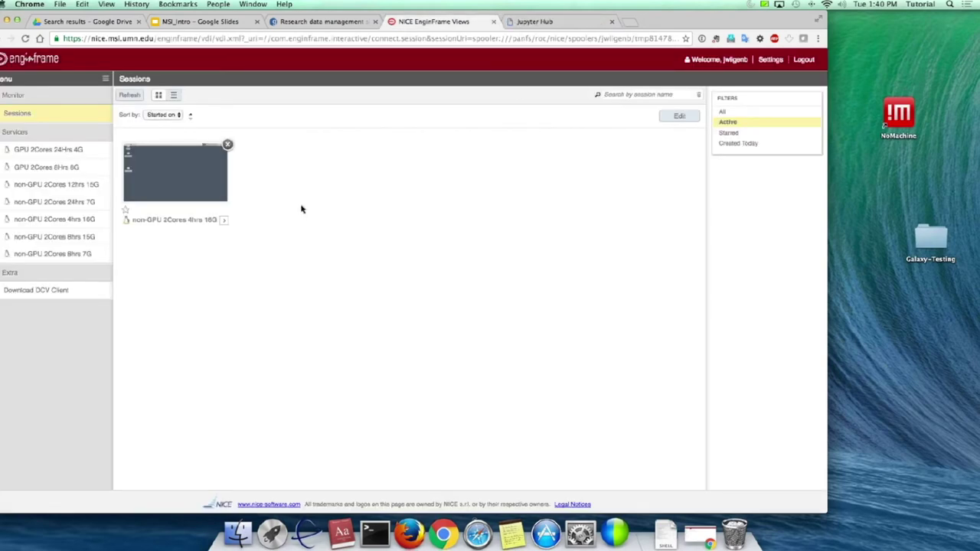
Check the Jupyter spawn, then connect to the non-GPU 2Cores 4hrs 16G EnginFrame session.
click(566, 29)
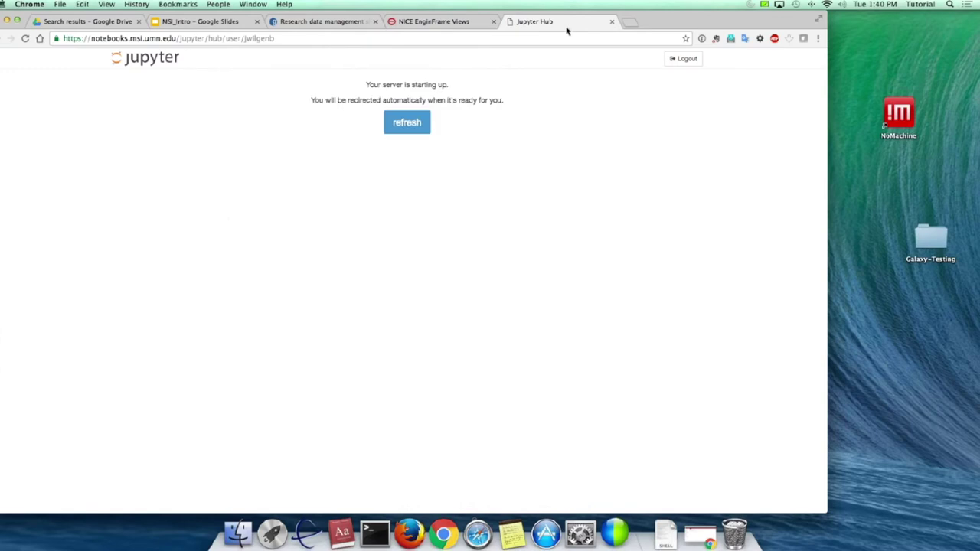
click(408, 26)
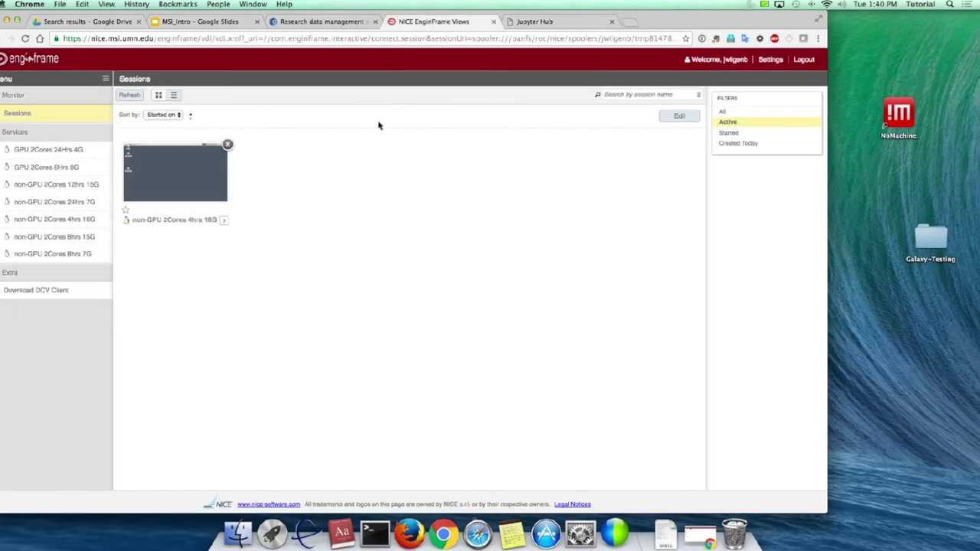
click(202, 174)
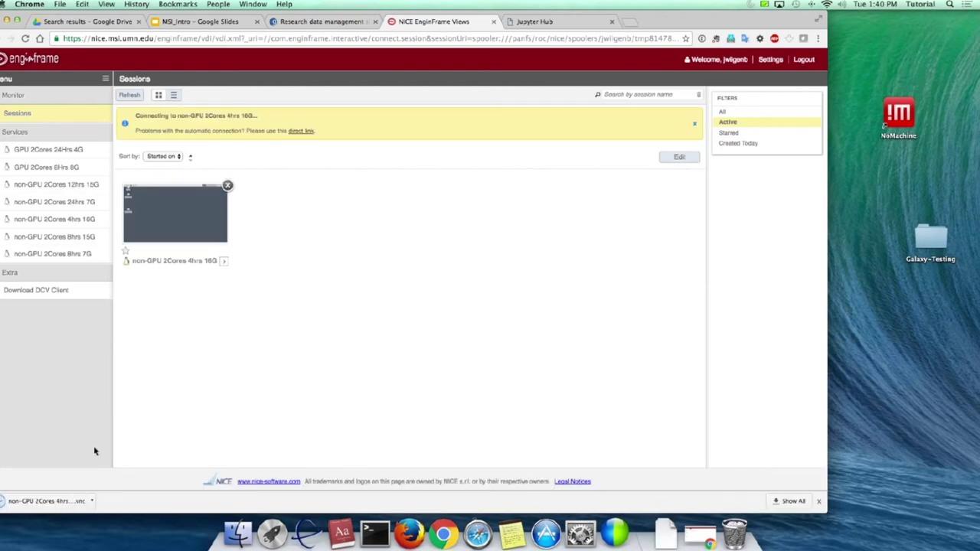
Open the downloaded .vnc file from Finder and accept the VNC server signature.
click(90, 503)
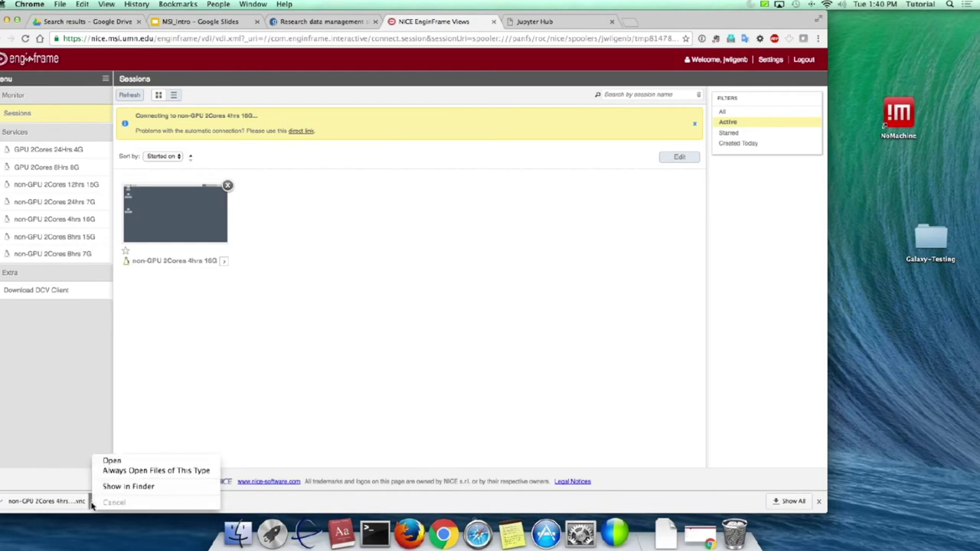
click(127, 487)
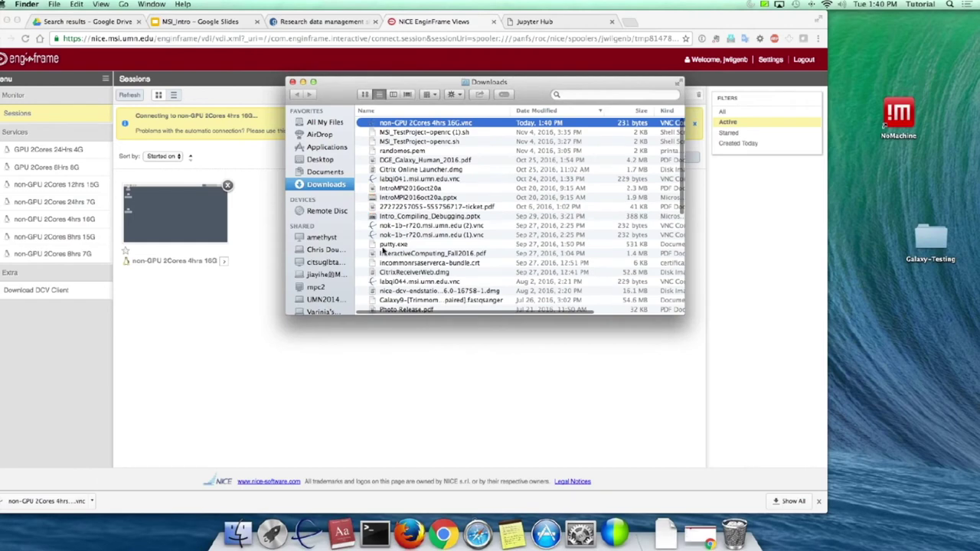
key(super+o)
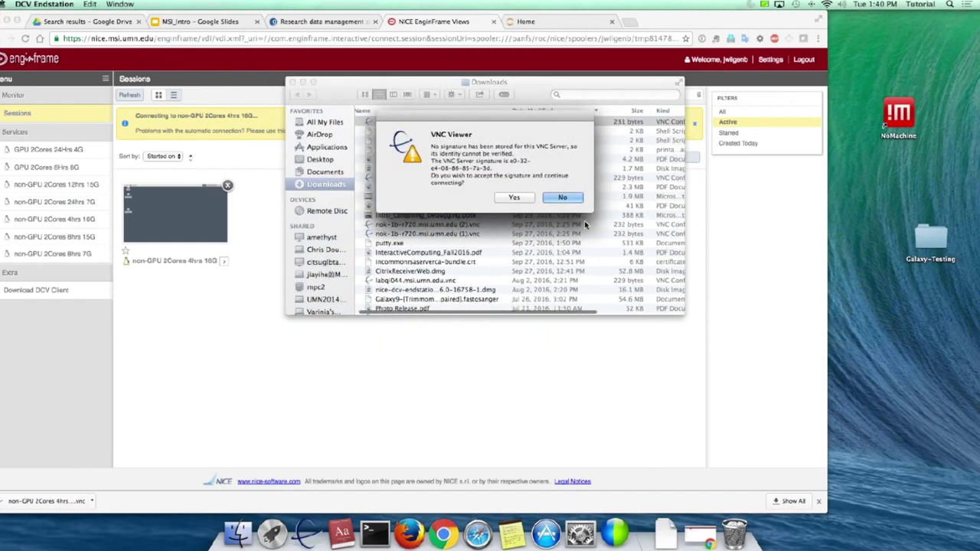
click(525, 201)
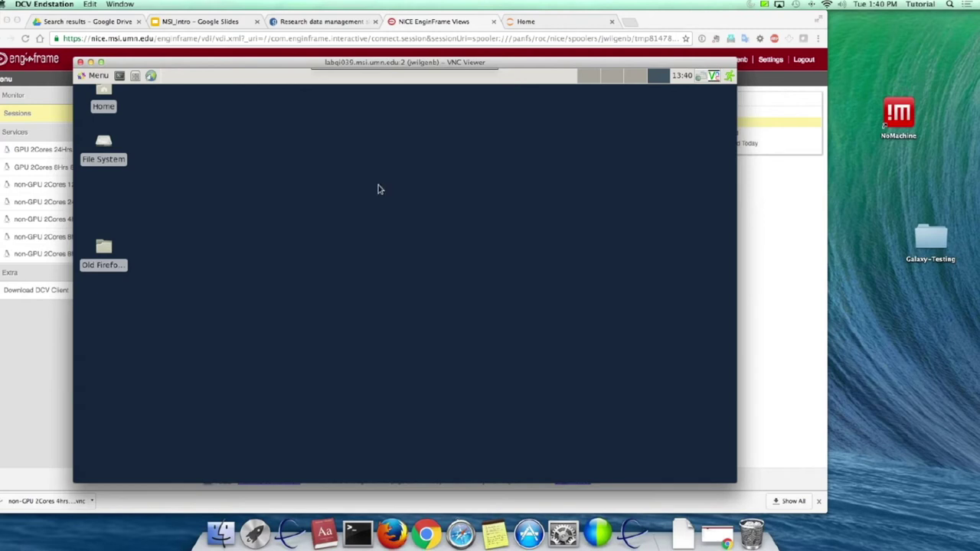
Launch ClustalX 2.1 from the remote home's clustalx-2.1-linux-i686-libcppstatic folder.
double_click(104, 91)
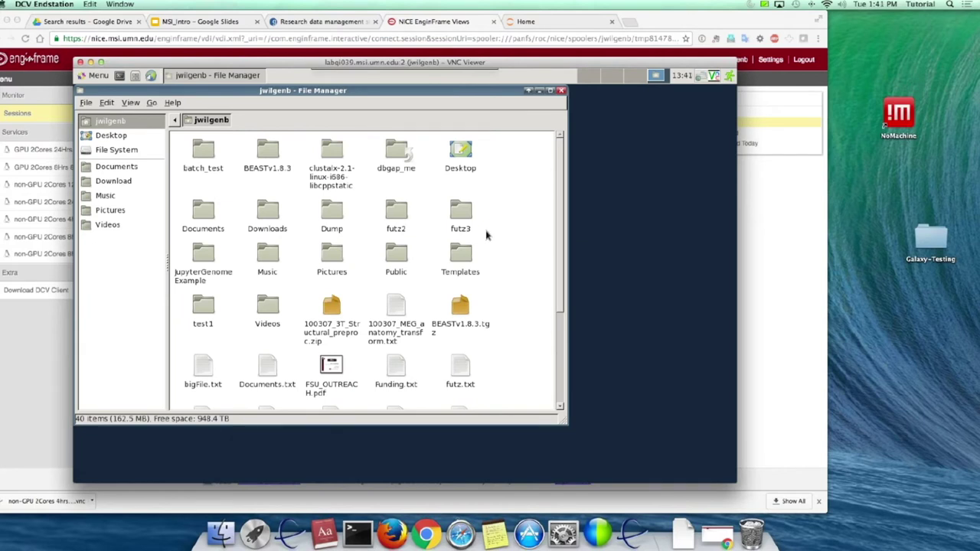
scroll(485, 235, down, 5)
scroll(485, 235, up, 5)
click(335, 158)
double_click(335, 158)
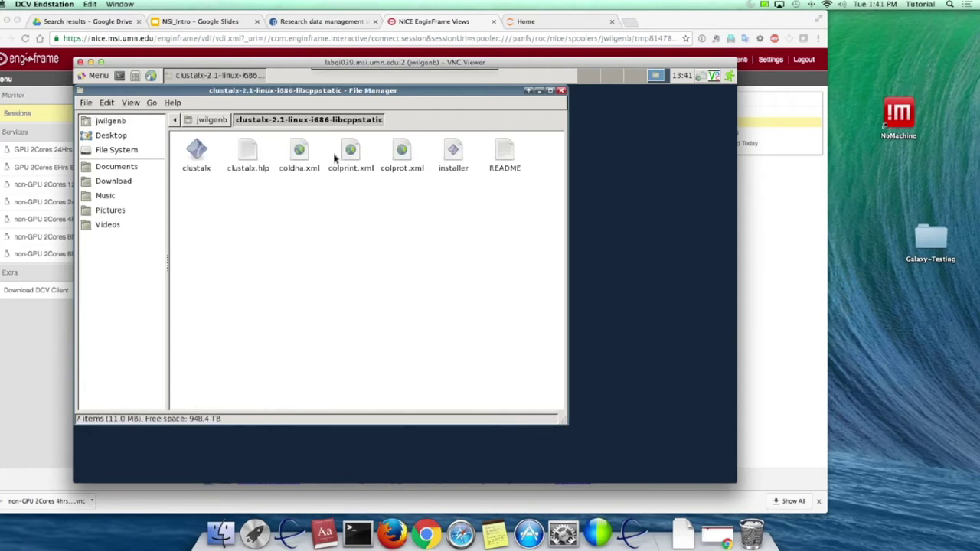
double_click(196, 153)
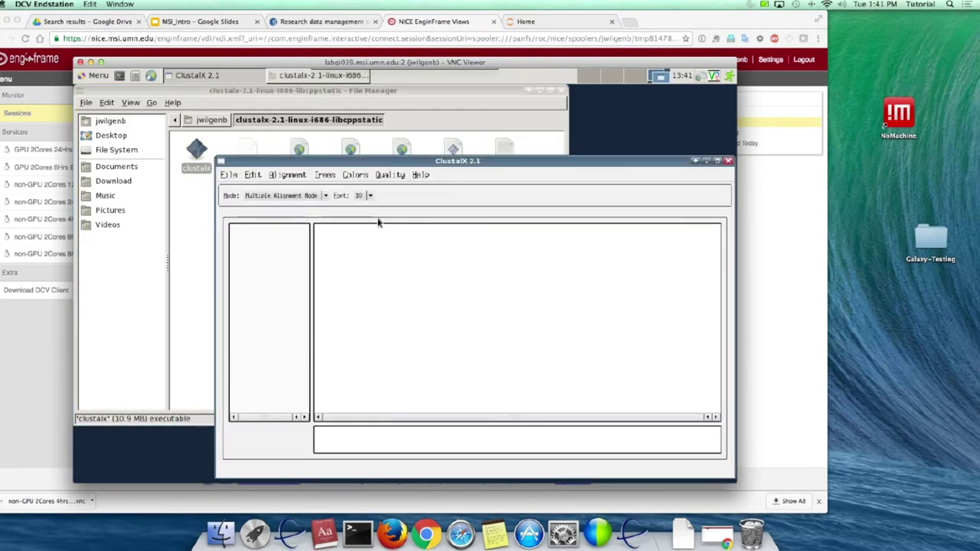
Load sl_12s.fas from the home folder's batch_test/clustalw directory into ClustalX.
click(232, 176)
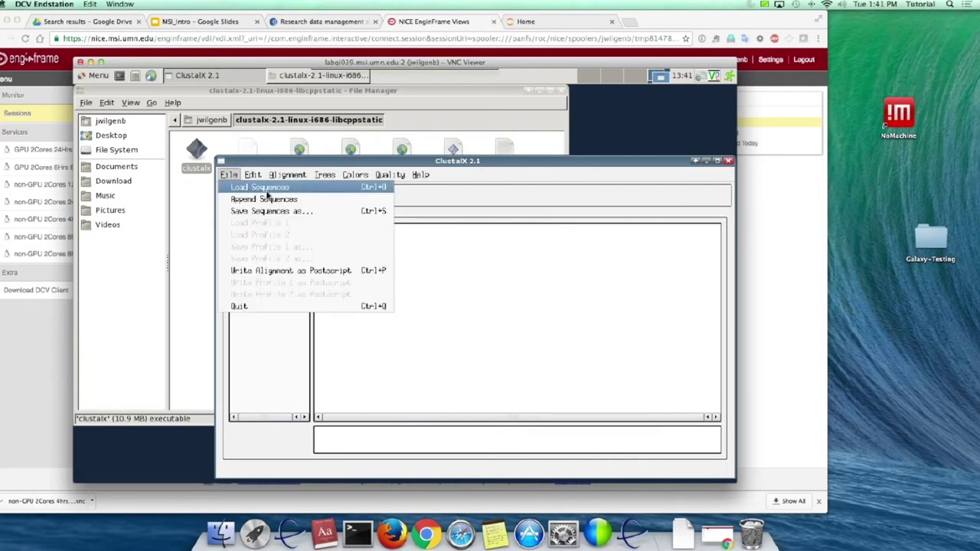
click(261, 188)
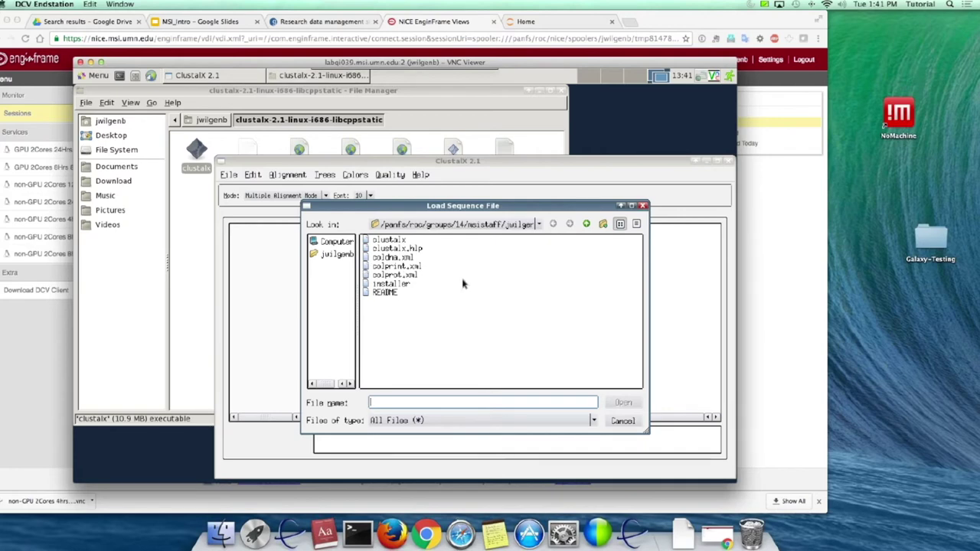
click(539, 226)
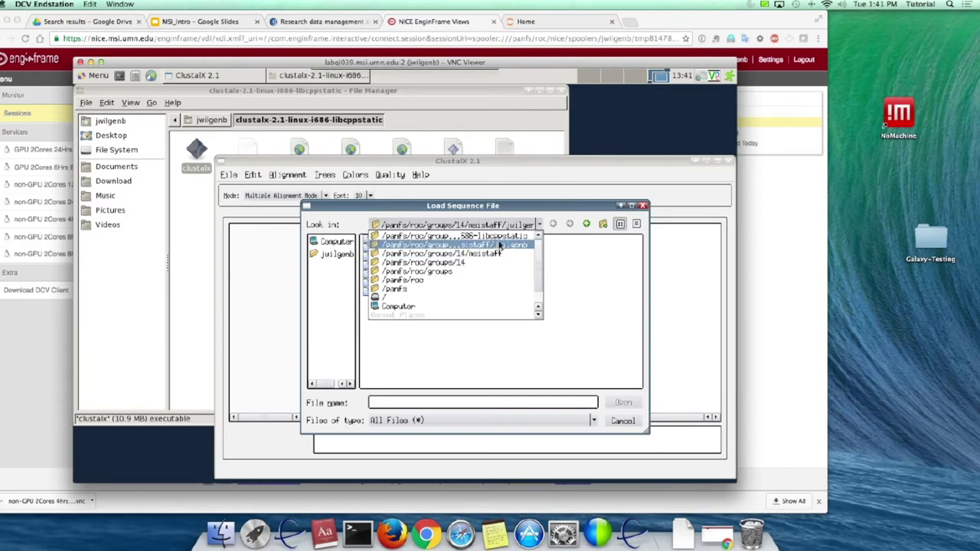
click(499, 245)
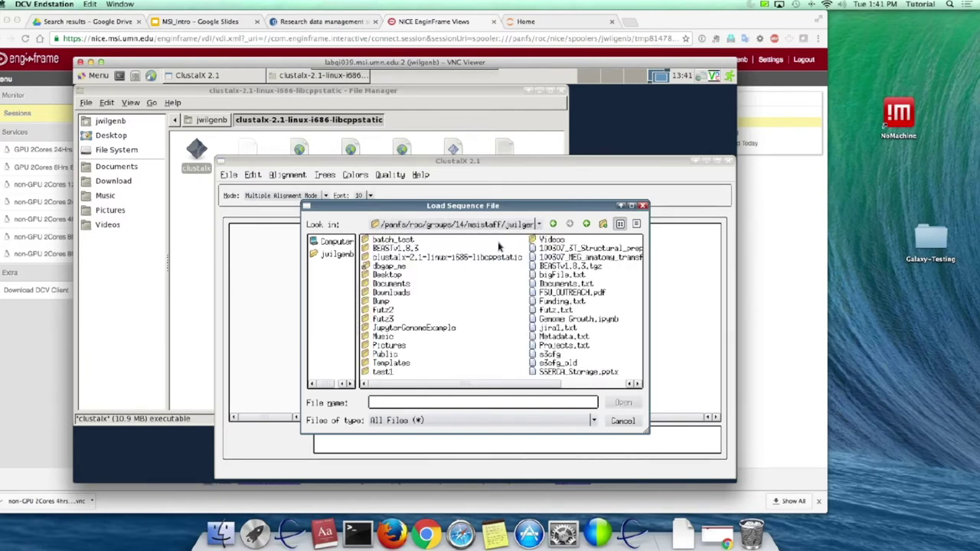
double_click(402, 244)
double_click(440, 243)
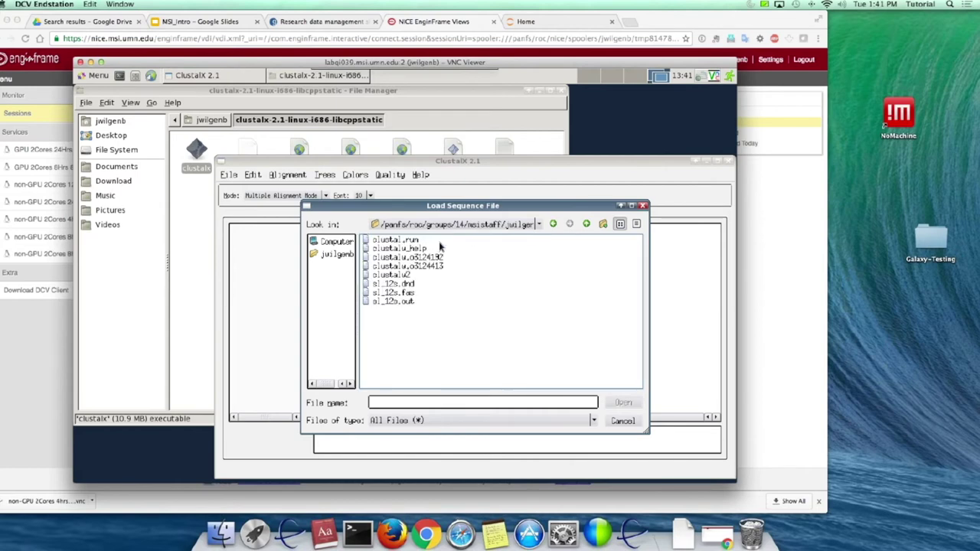
click(408, 301)
click(409, 294)
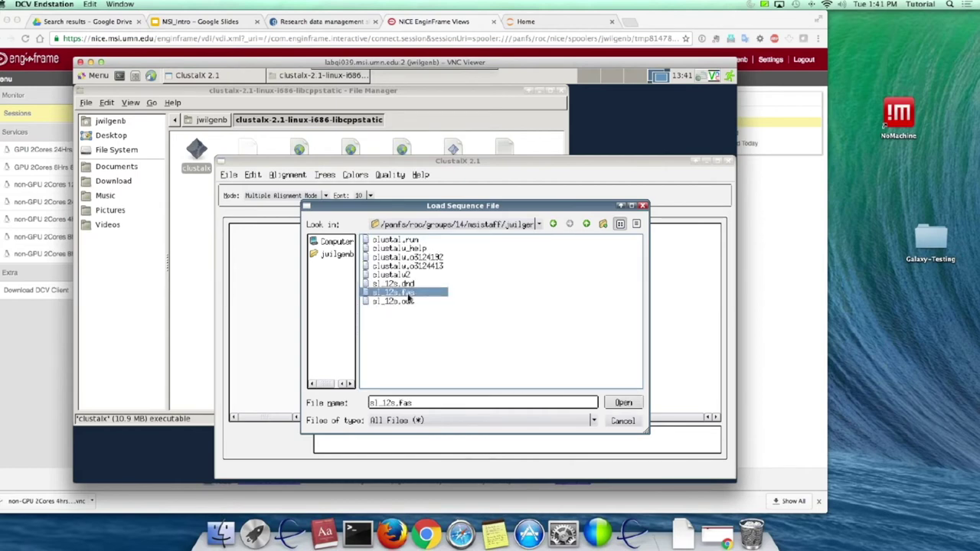
double_click(409, 294)
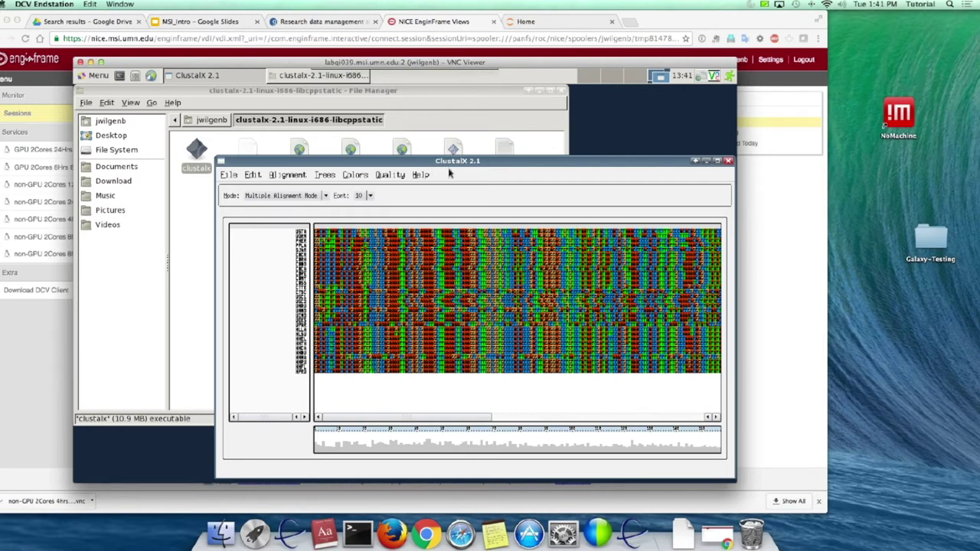
Run a complete alignment saving sl_12s.aln, then return to the Jupyter Home tab.
click(291, 177)
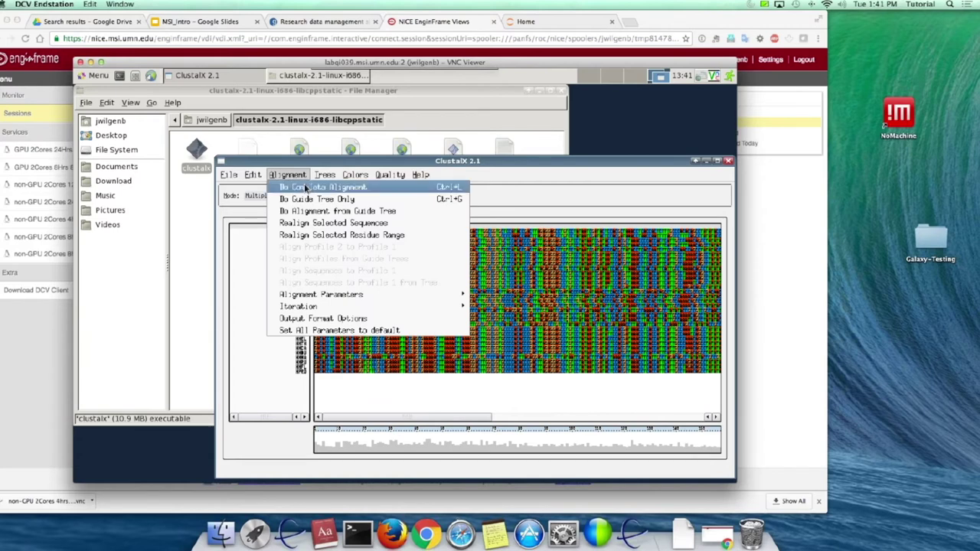
click(311, 189)
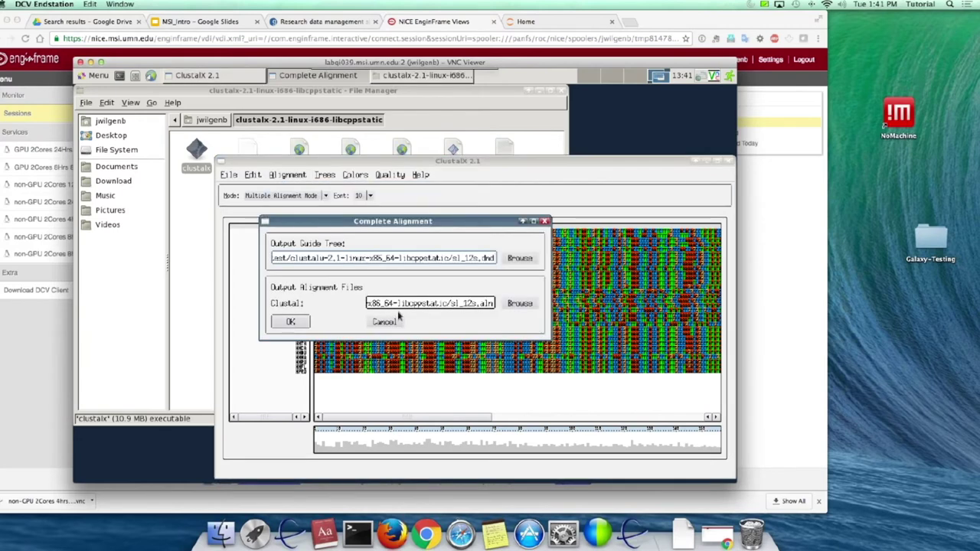
click(291, 323)
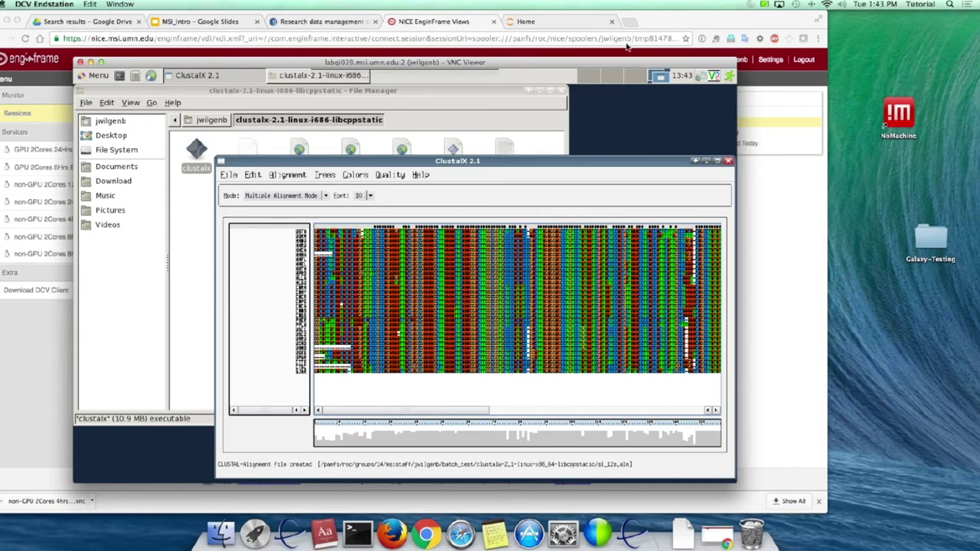
click(571, 21)
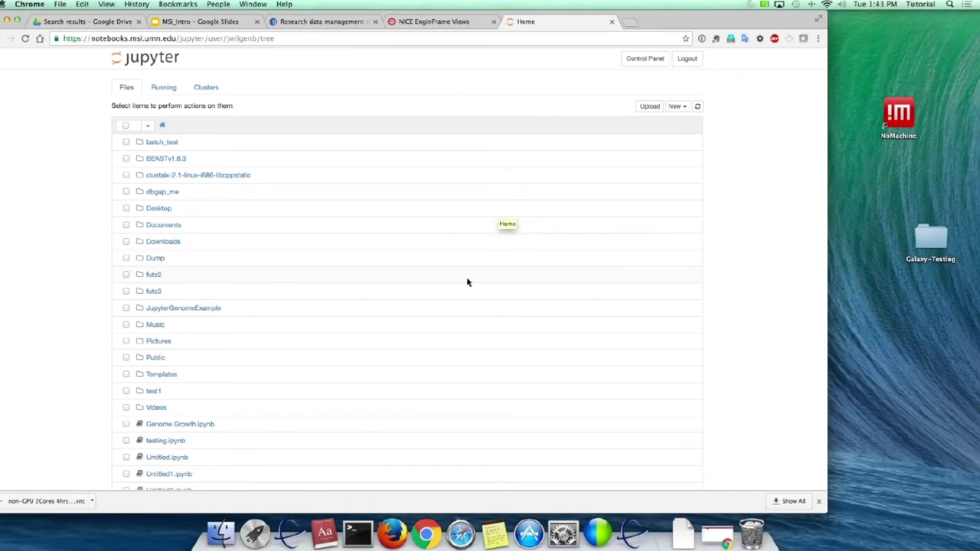
Open the Genome Growth.ipynb notebook from the Jupyter home file list.
scroll(377, 272, down, 1)
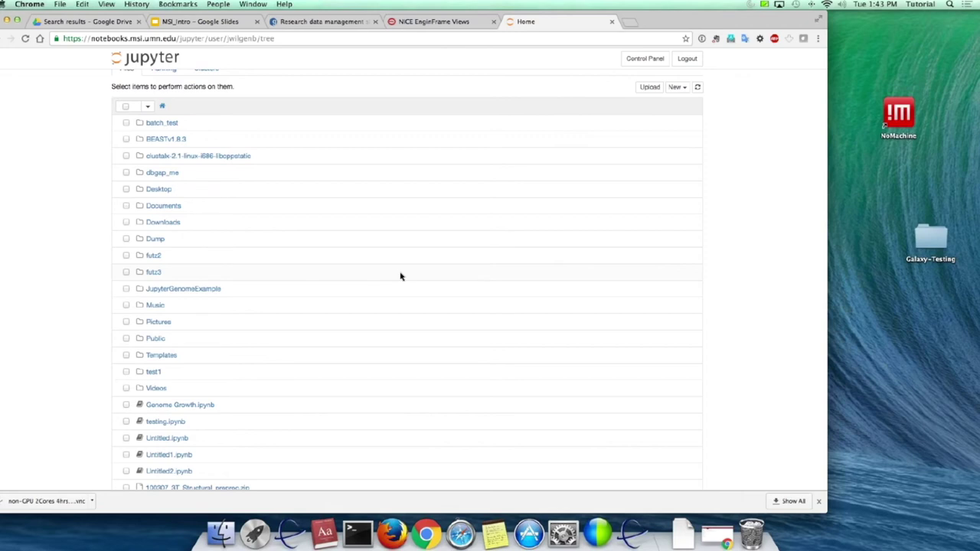
scroll(400, 276, up, 1)
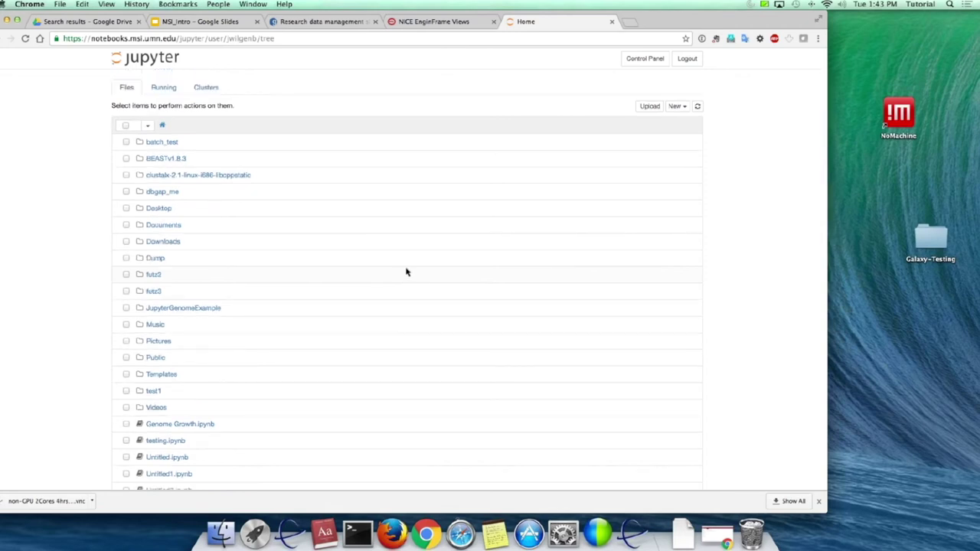
scroll(405, 271, down, 5)
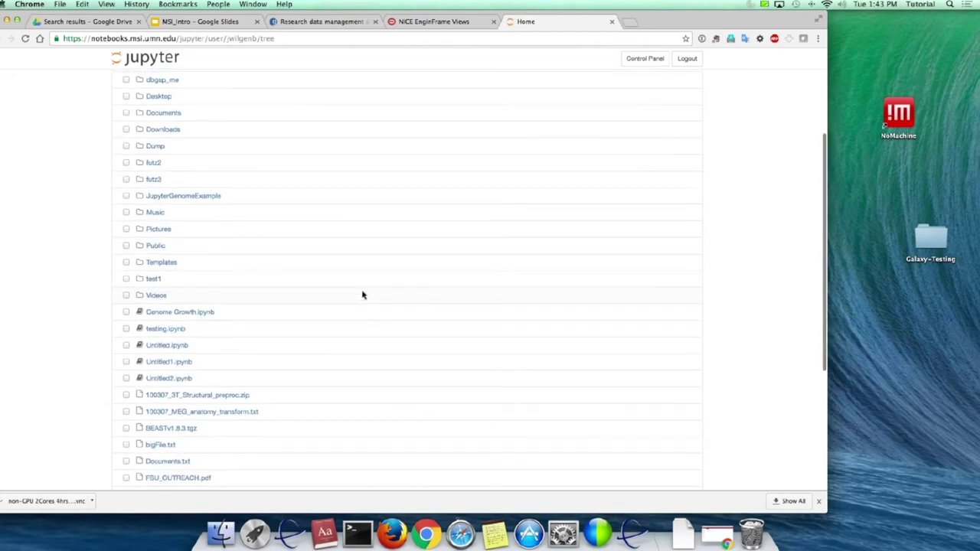
click(205, 312)
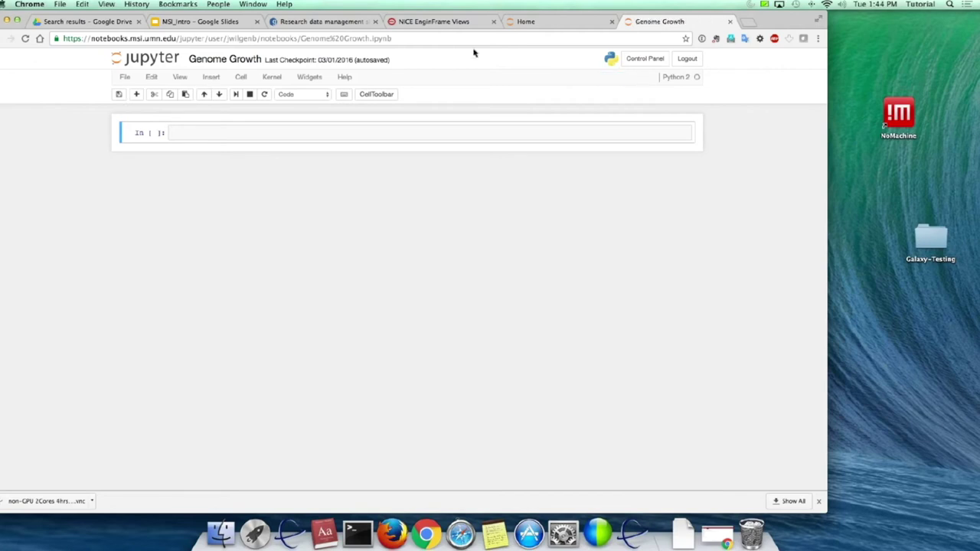
Back in the Jupyter home listing, open the JupyterGenomeExample folder.
click(578, 23)
scroll(296, 240, down, 2)
scroll(295, 242, down, 5)
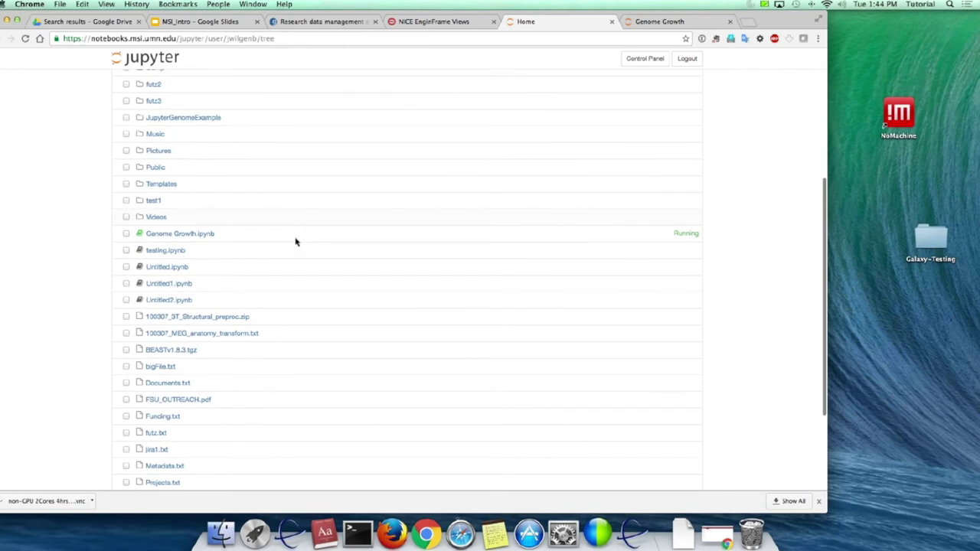
scroll(288, 247, down, 7)
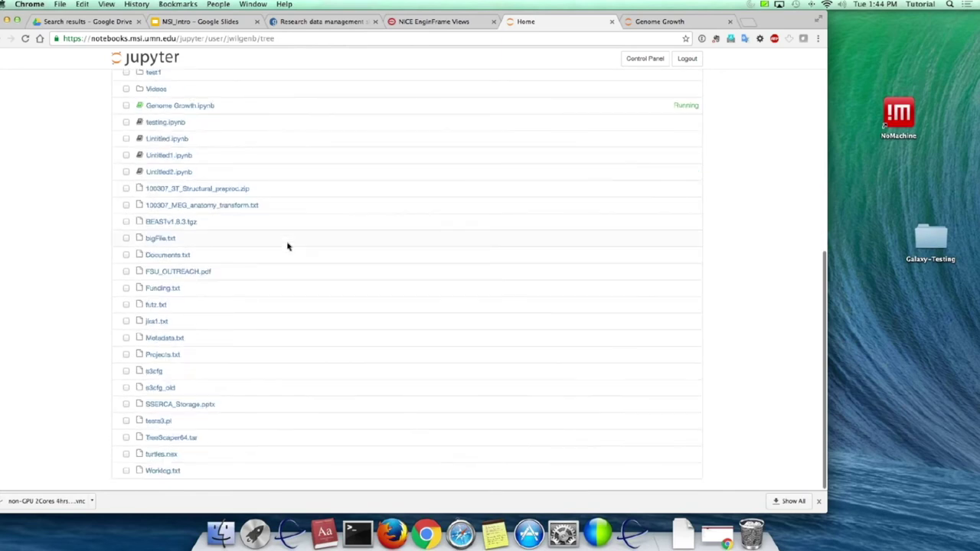
scroll(288, 247, up, 3)
scroll(288, 246, up, 1)
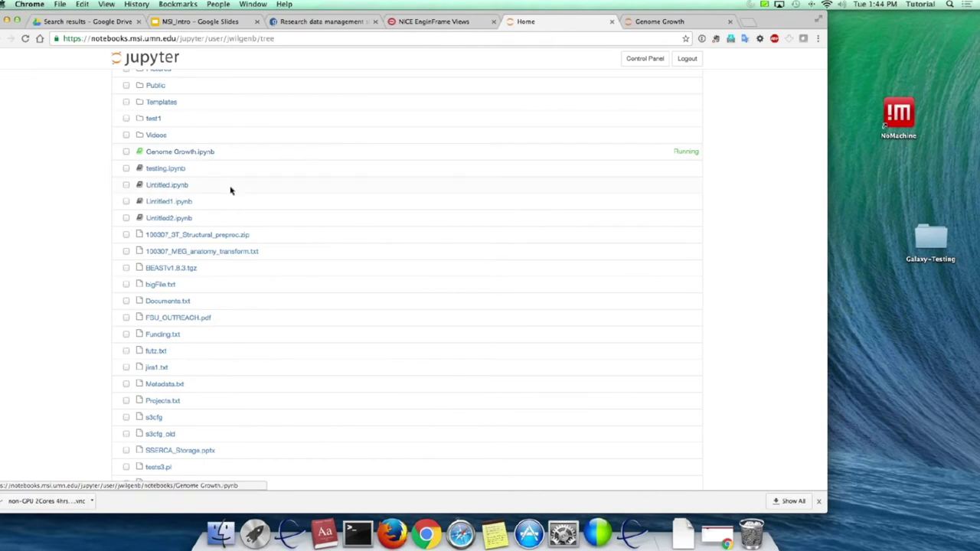
scroll(230, 191, up, 5)
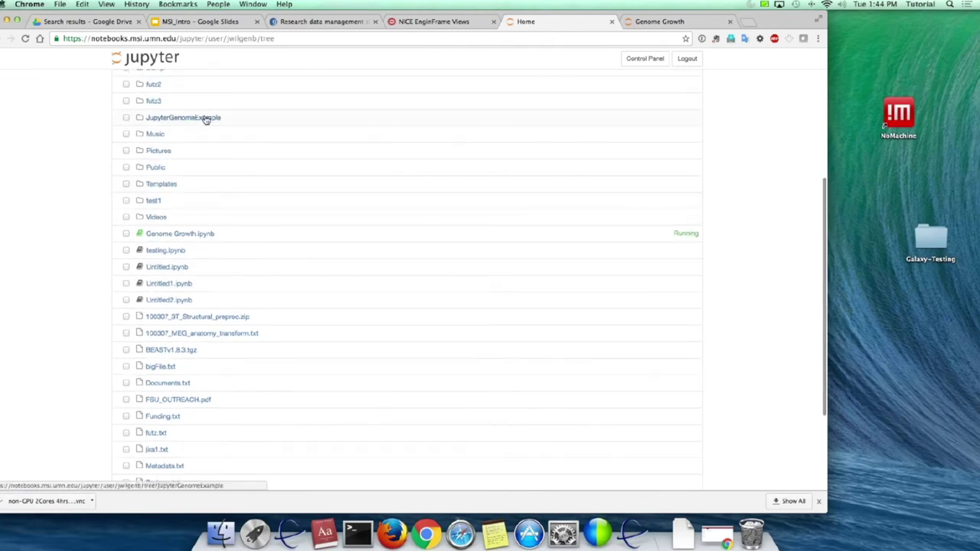
click(205, 119)
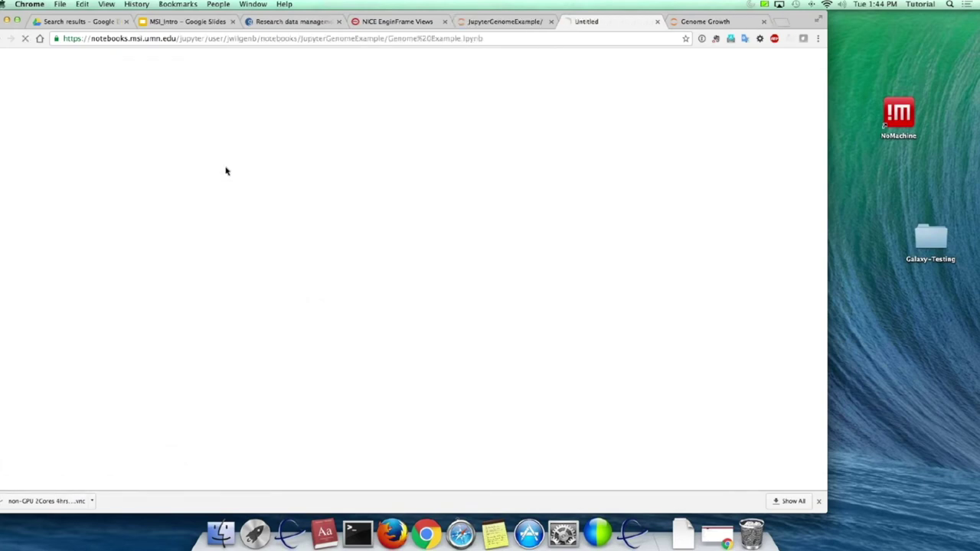
Open Genome Example.ipynb and scroll through its code cells to the sine plot and back.
click(205, 160)
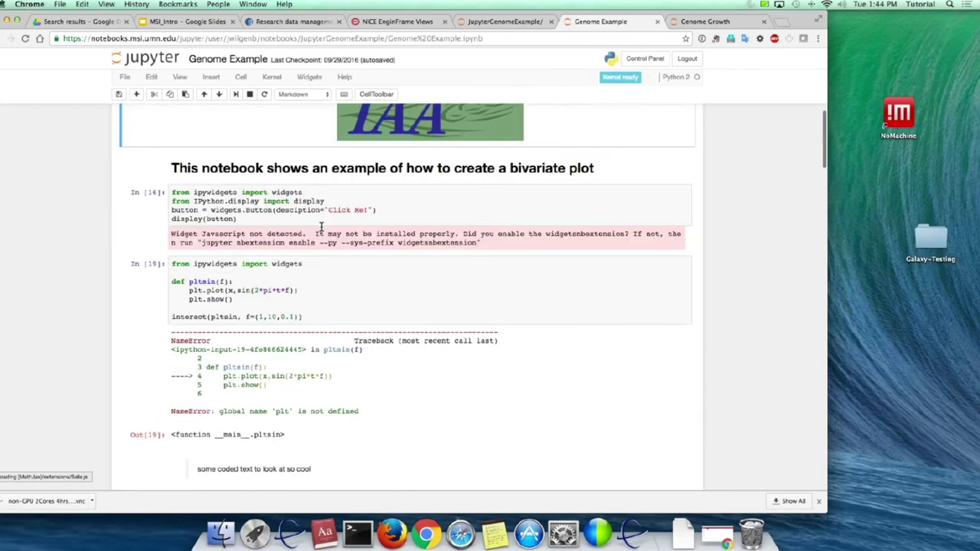
scroll(321, 230, down, 15)
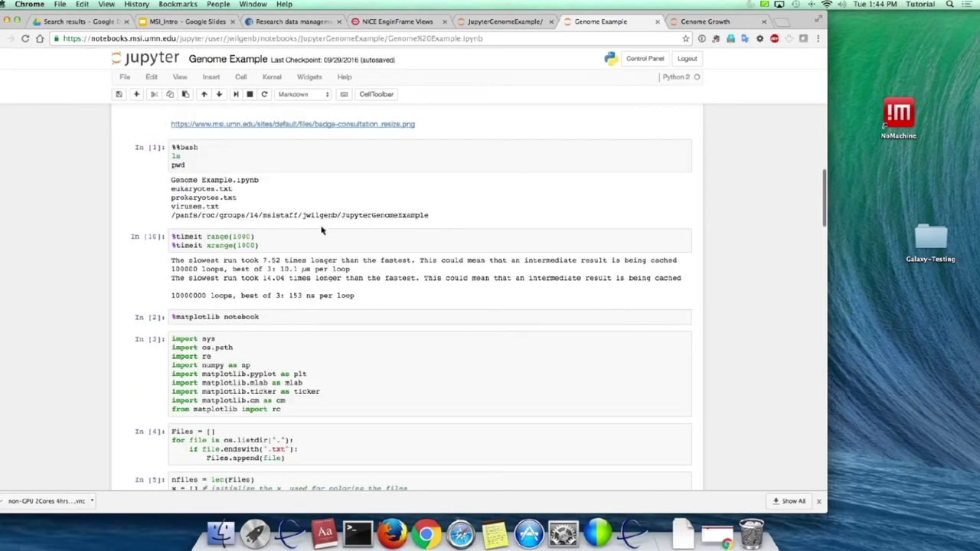
scroll(322, 230, down, 15)
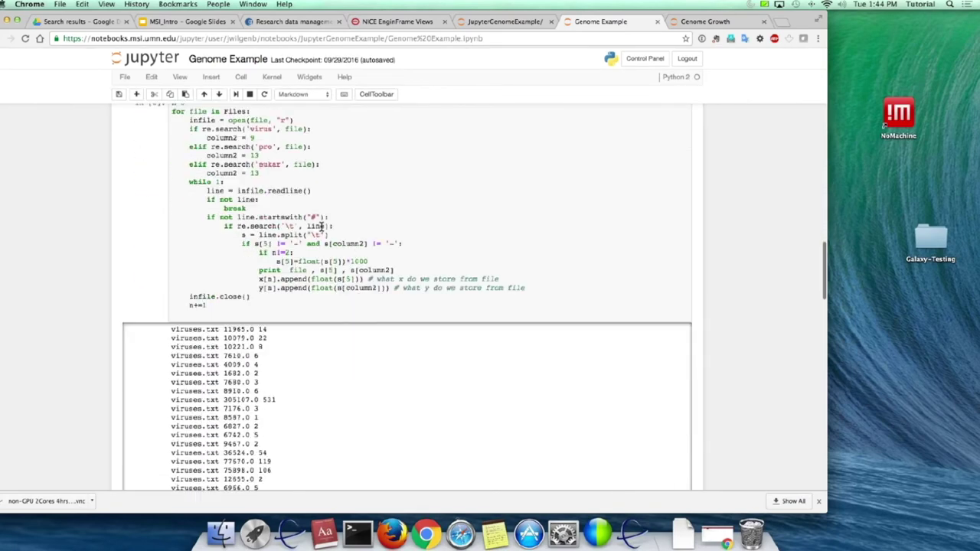
scroll(306, 246, down, 10)
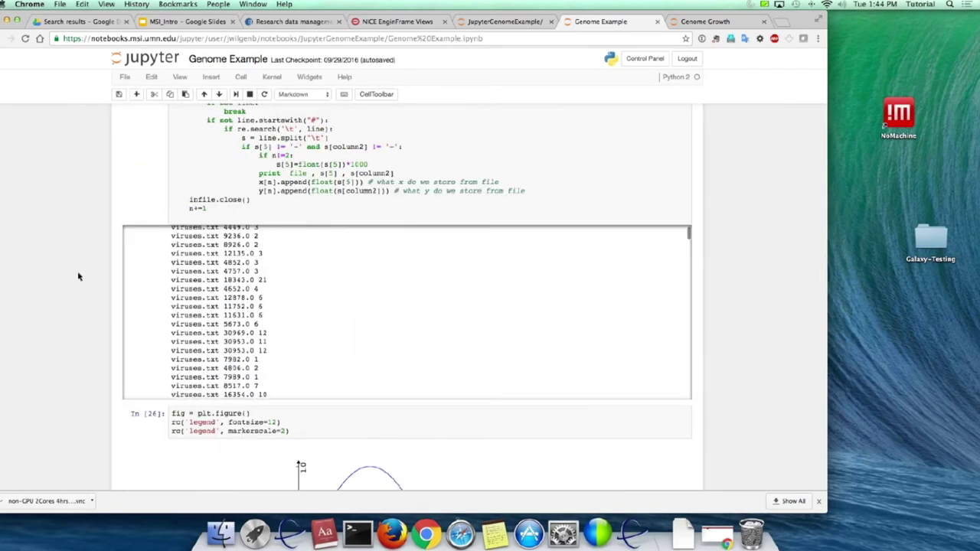
scroll(115, 272, down, 5)
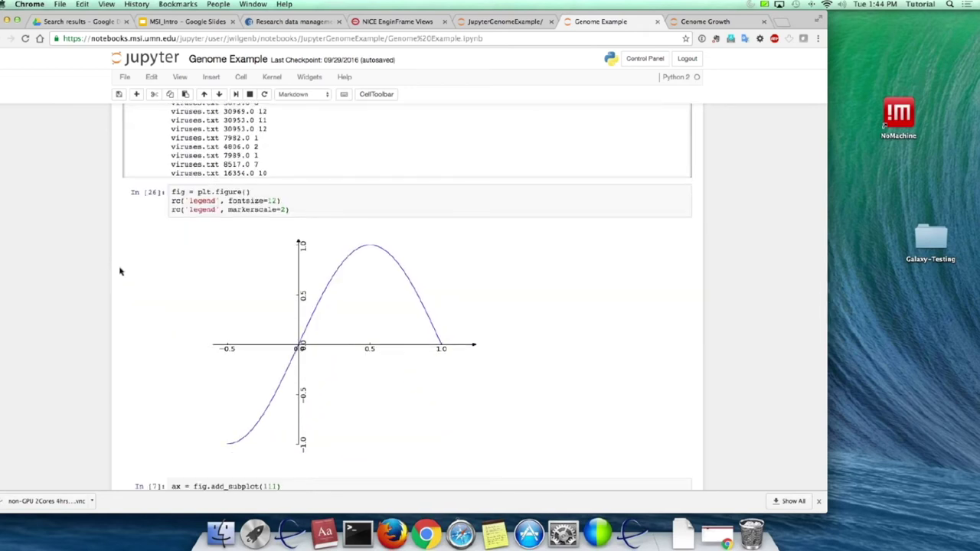
scroll(120, 272, up, 1)
scroll(120, 272, down, 1)
scroll(120, 272, up, 15)
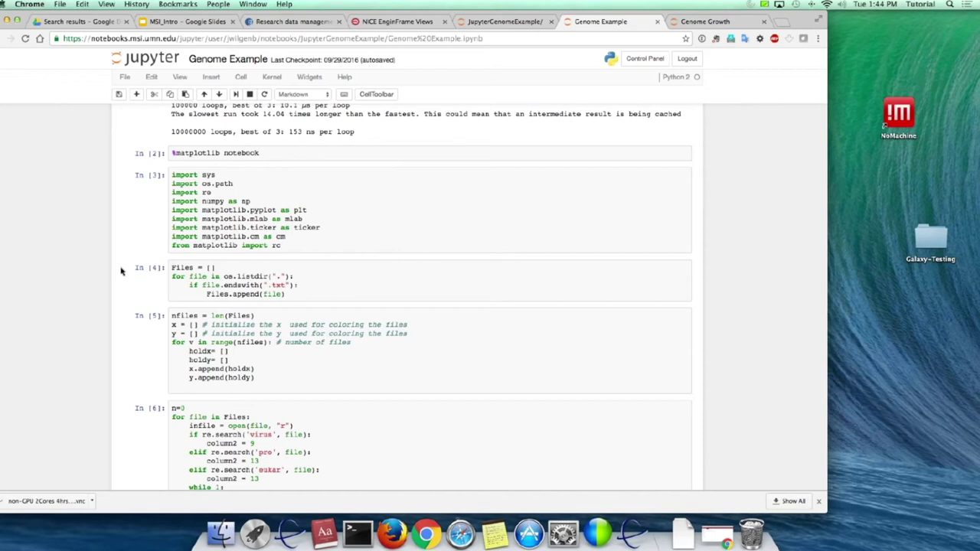
click(200, 228)
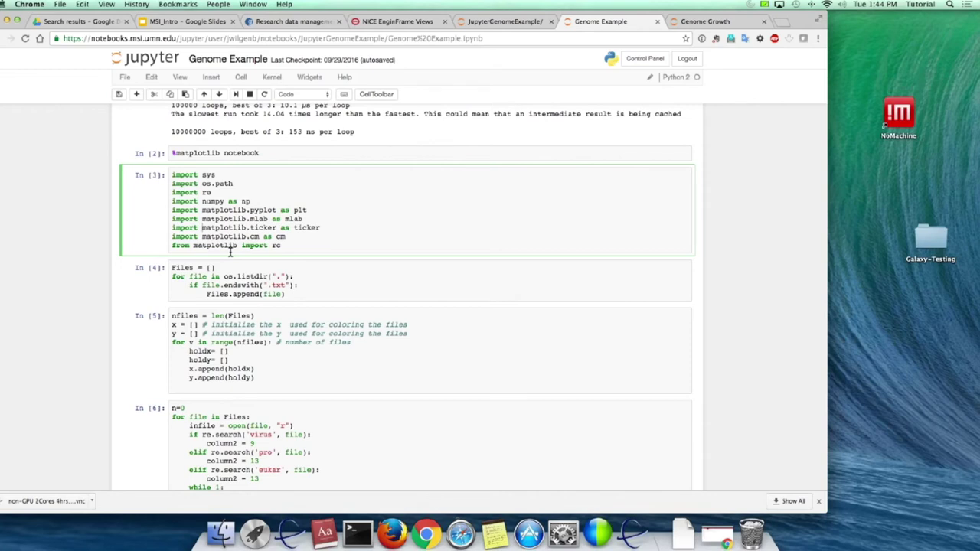
scroll(214, 252, up, 1)
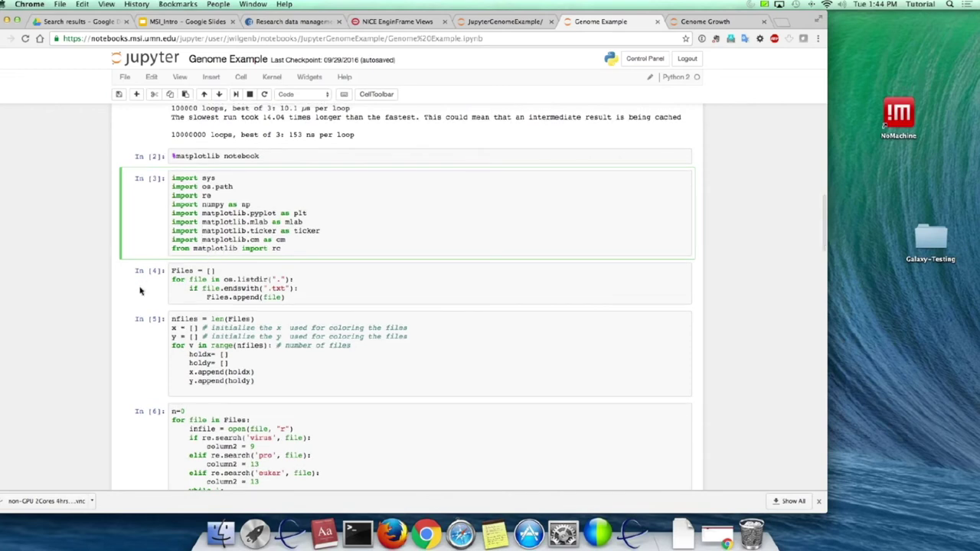
scroll(149, 288, down, 1)
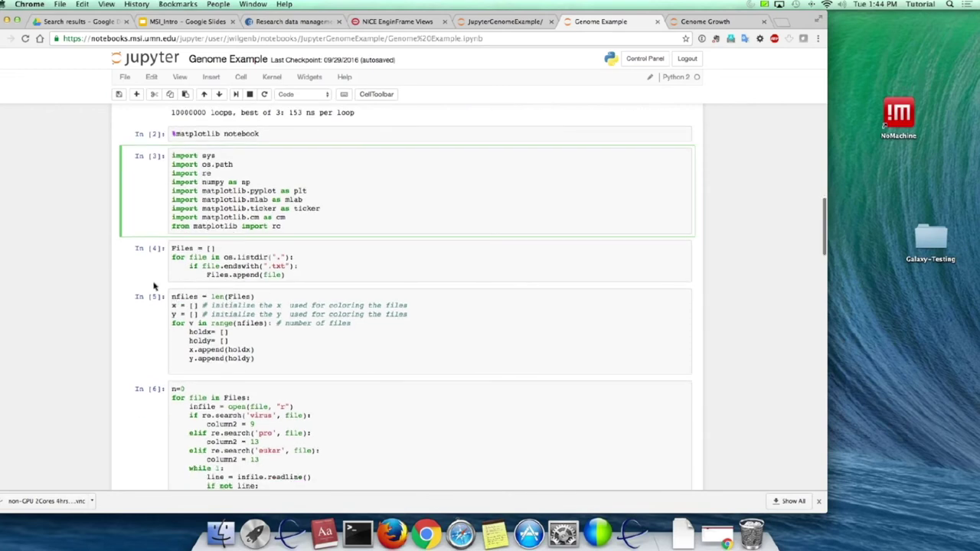
scroll(153, 286, down, 2)
scroll(154, 287, down, 1)
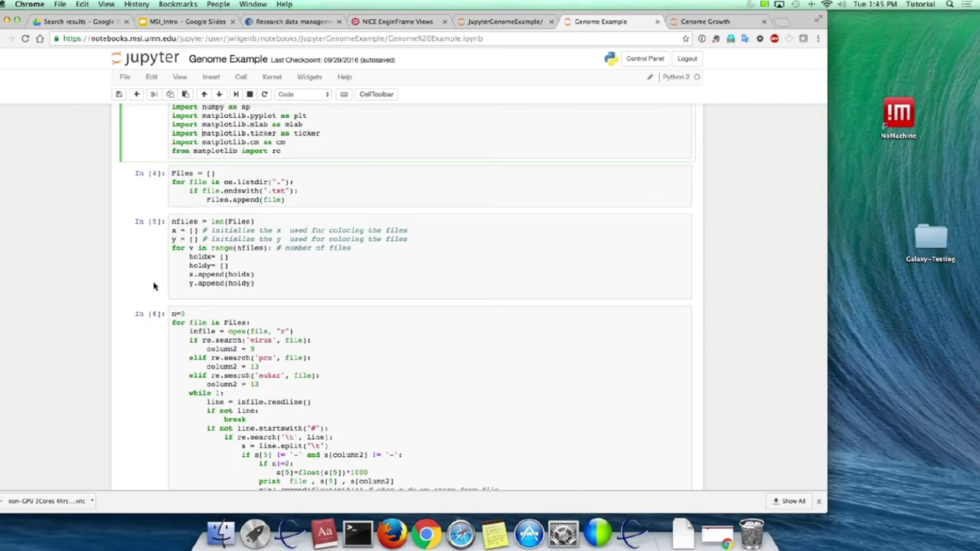
scroll(153, 287, up, 6)
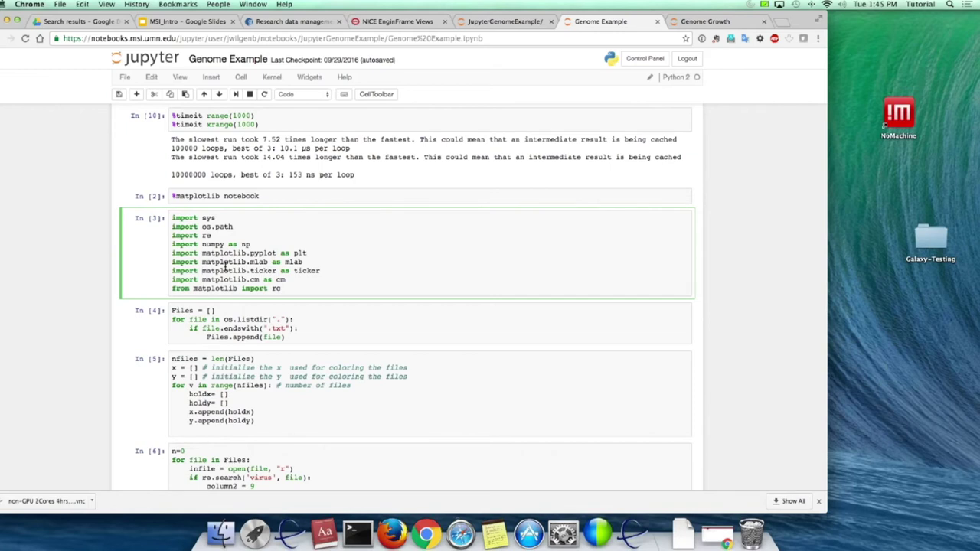
scroll(109, 284, down, 5)
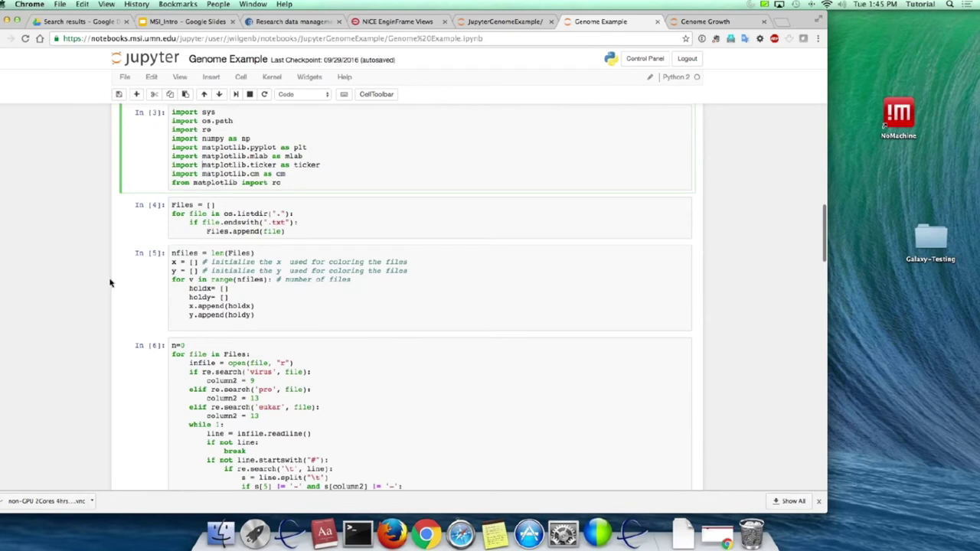
scroll(109, 283, down, 1)
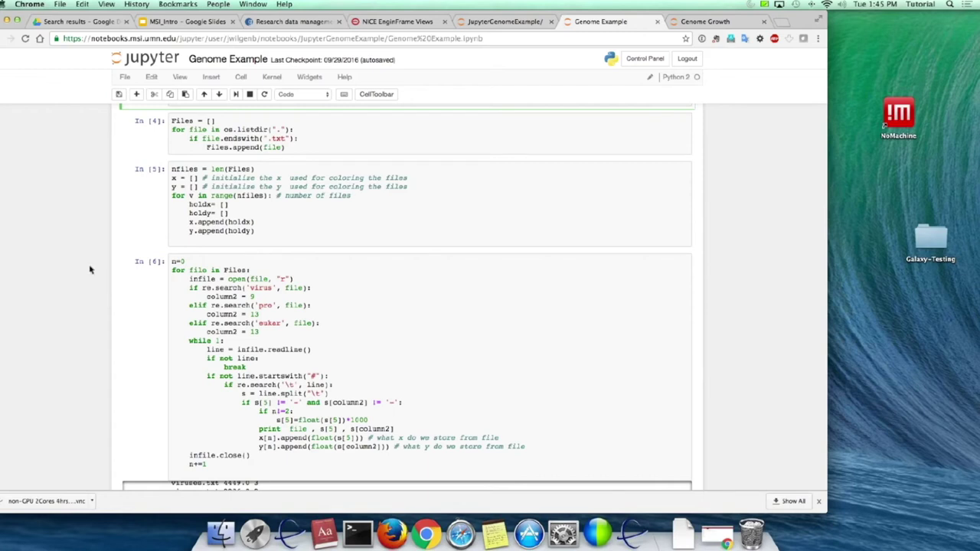
scroll(119, 333, down, 4)
scroll(120, 334, down, 1)
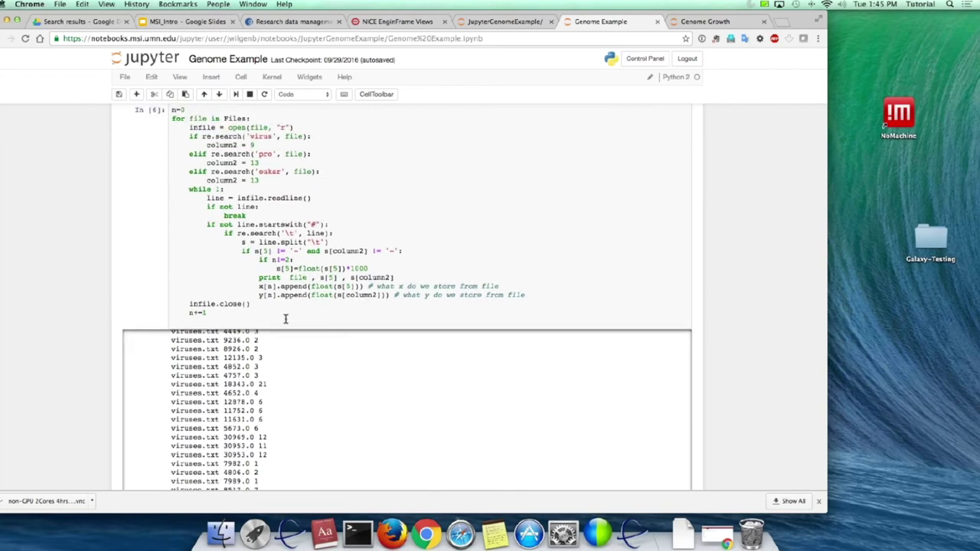
scroll(253, 222, up, 1)
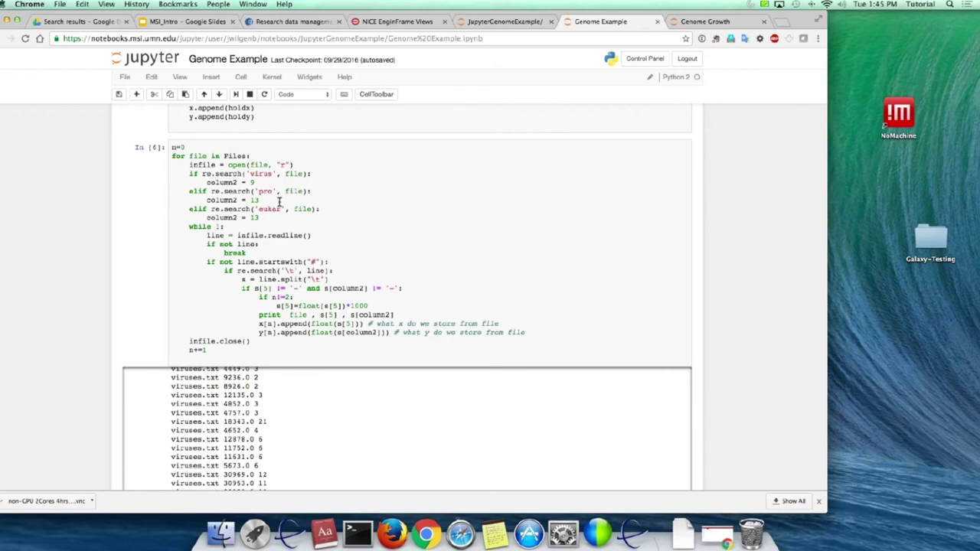
click(502, 24)
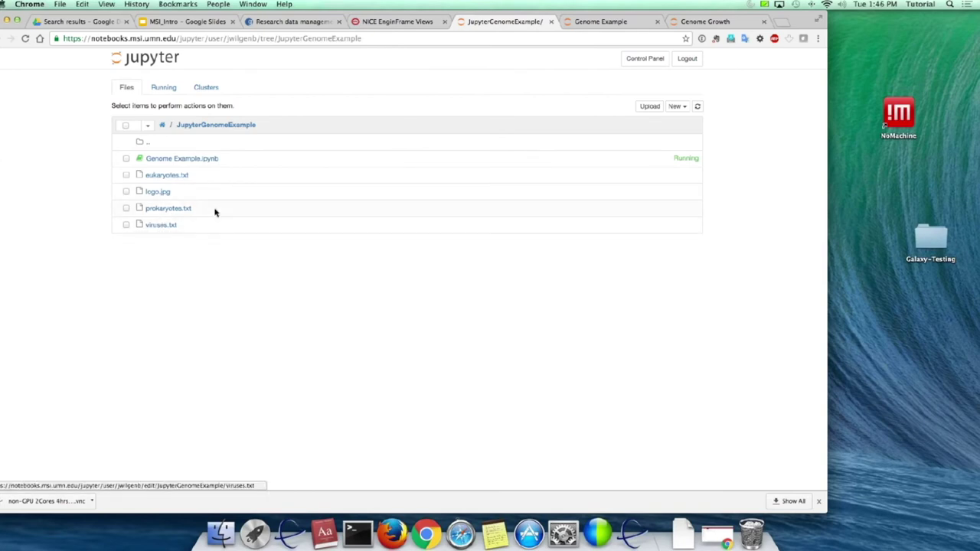
click(601, 21)
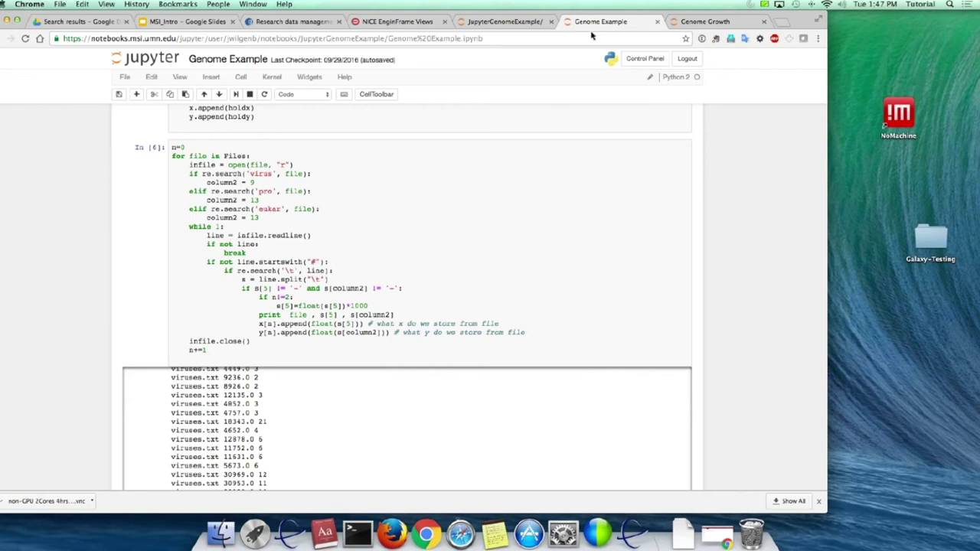
Load galaxy.msi.umn.edu in a new Chrome tab via the omnibox suggestion.
click(778, 21)
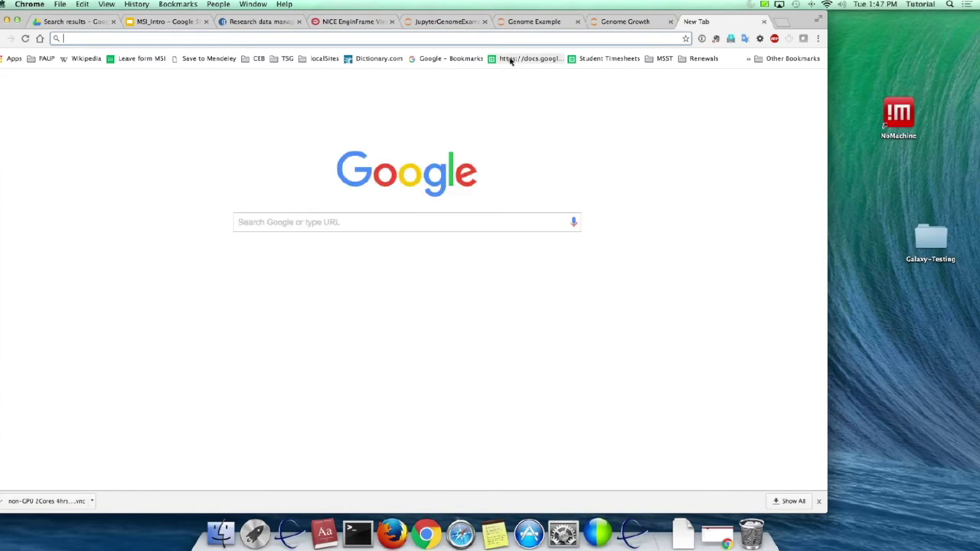
text(google.com)
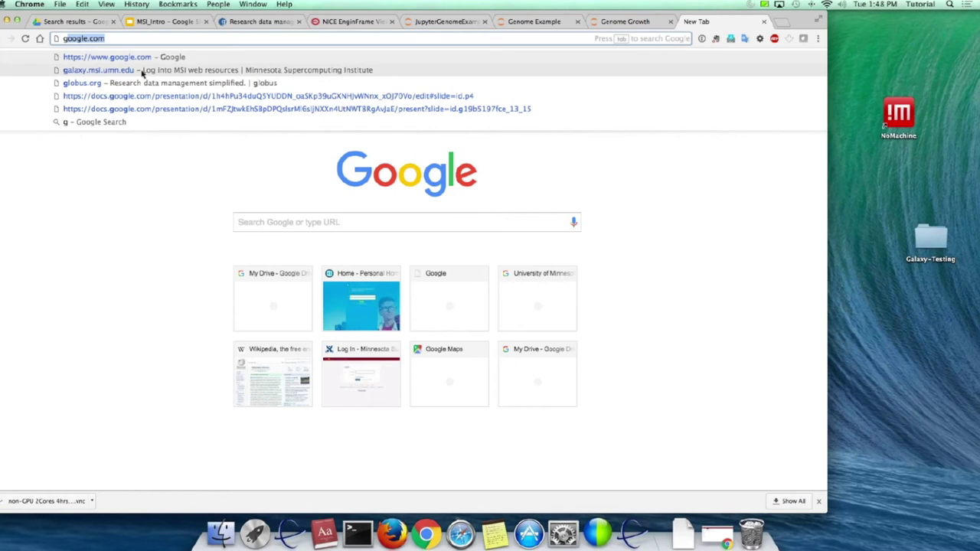
click(140, 72)
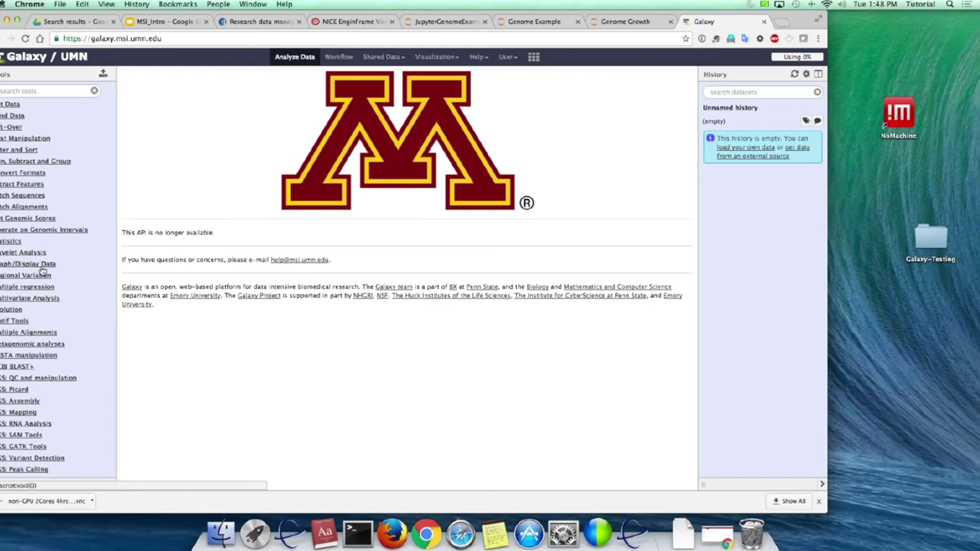
scroll(58, 357, down, 5)
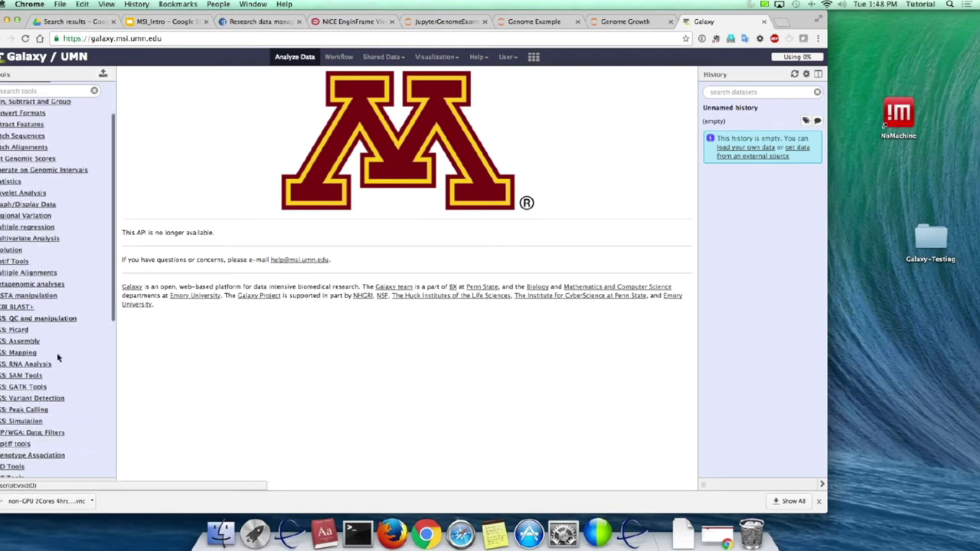
scroll(57, 357, down, 2)
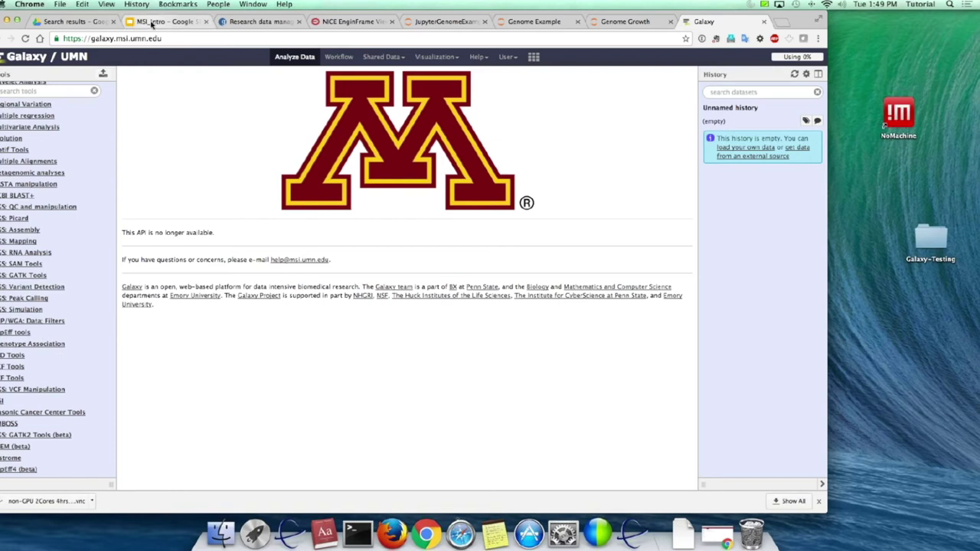
Return to the MSI_Intro deck and advance to slide 17, Storage.
click(160, 22)
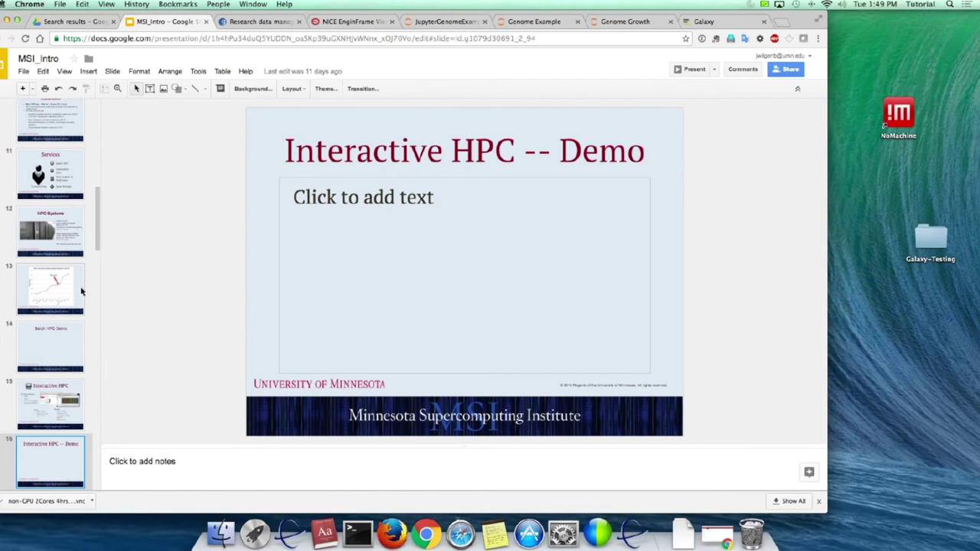
key(Down)
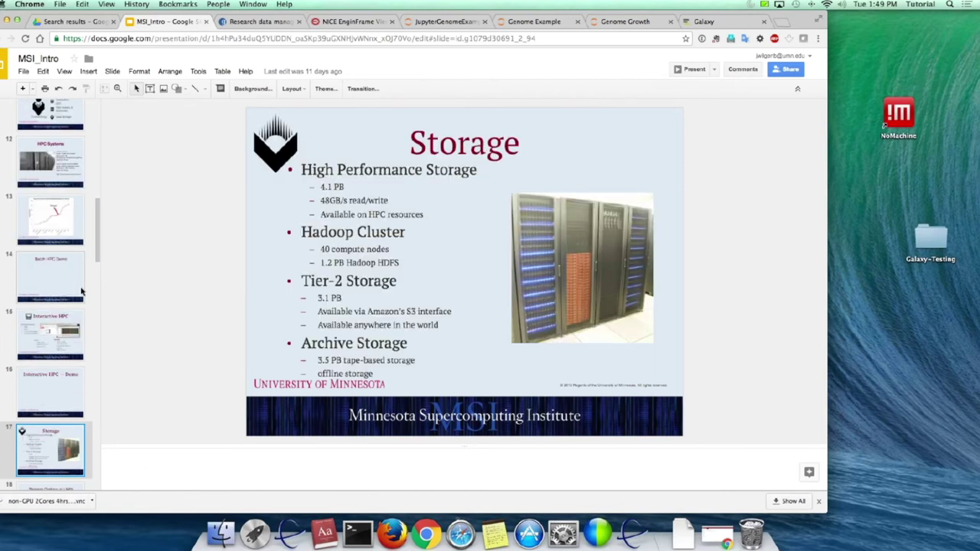
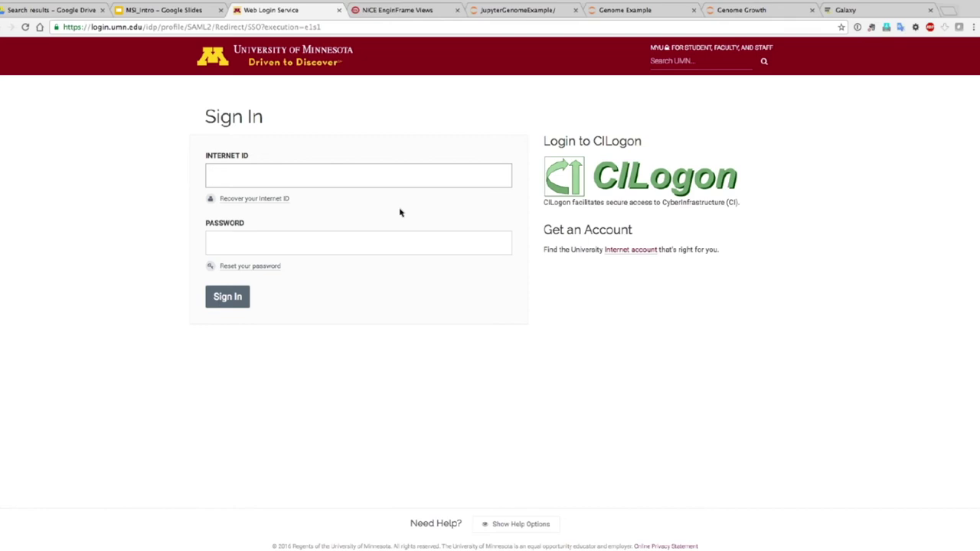
Sign in to the University of Minnesota Web Login with the Internet ID and password.
key(Tab)
text(*******)
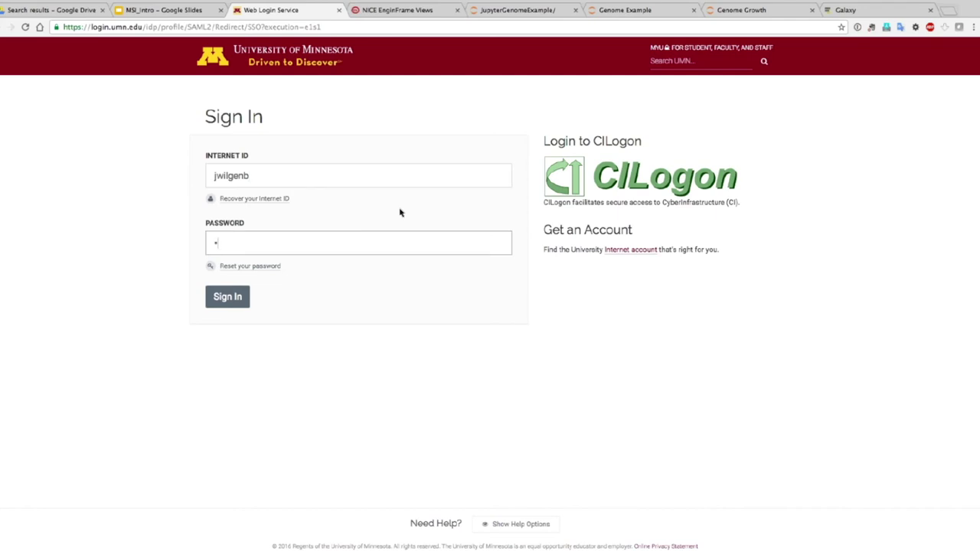
key(Return)
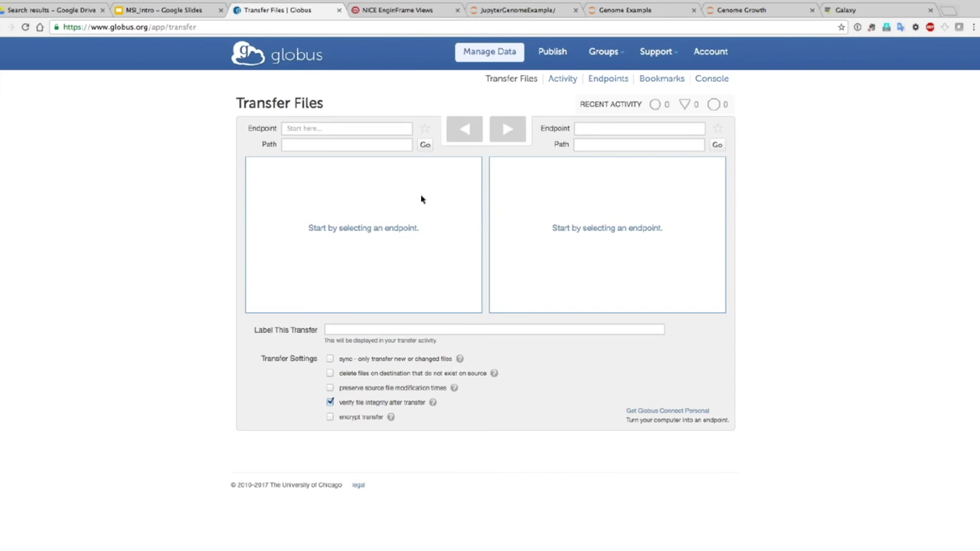
Choose the MSI Home Dir bookmark as the source endpoint.
click(362, 133)
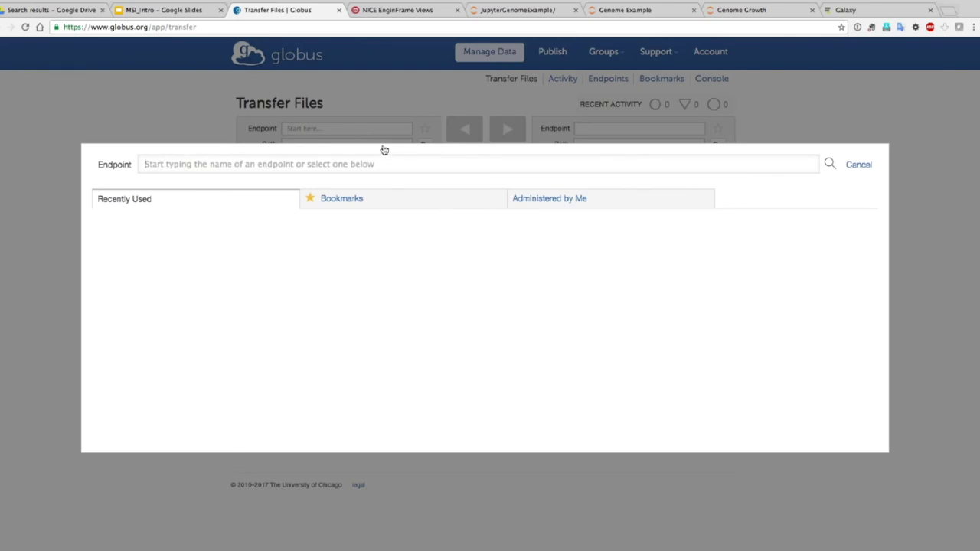
click(363, 199)
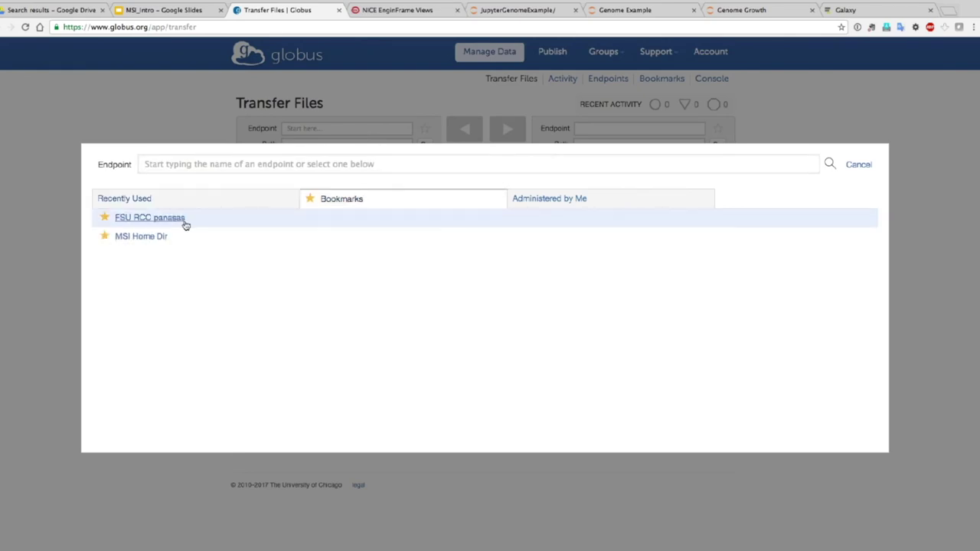
click(162, 239)
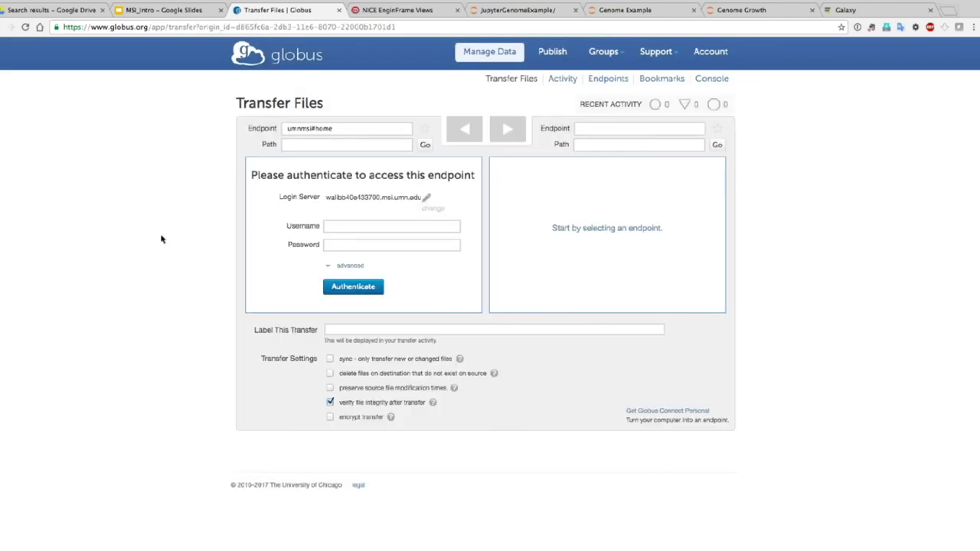
Authenticate the umnmsi#home endpoint with the MSI username and password.
click(344, 229)
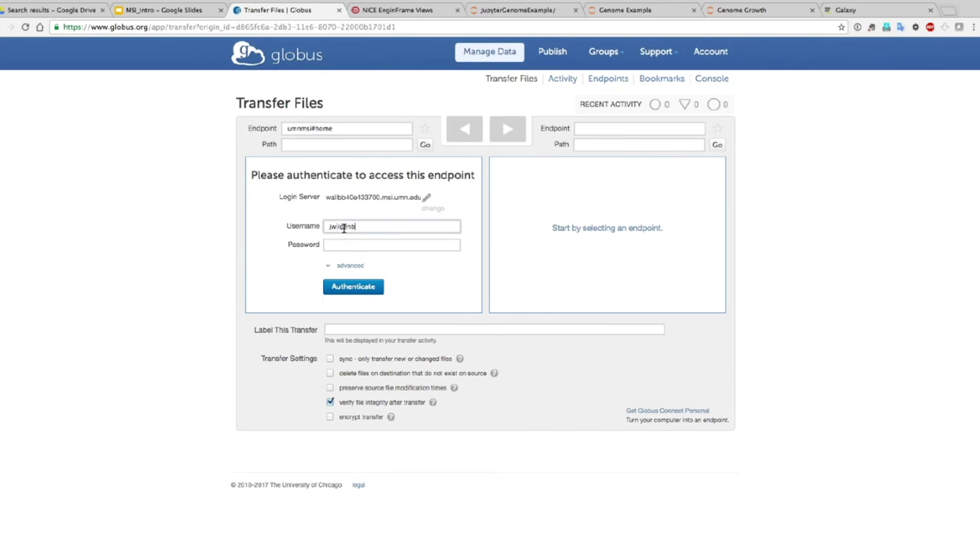
key(Tab)
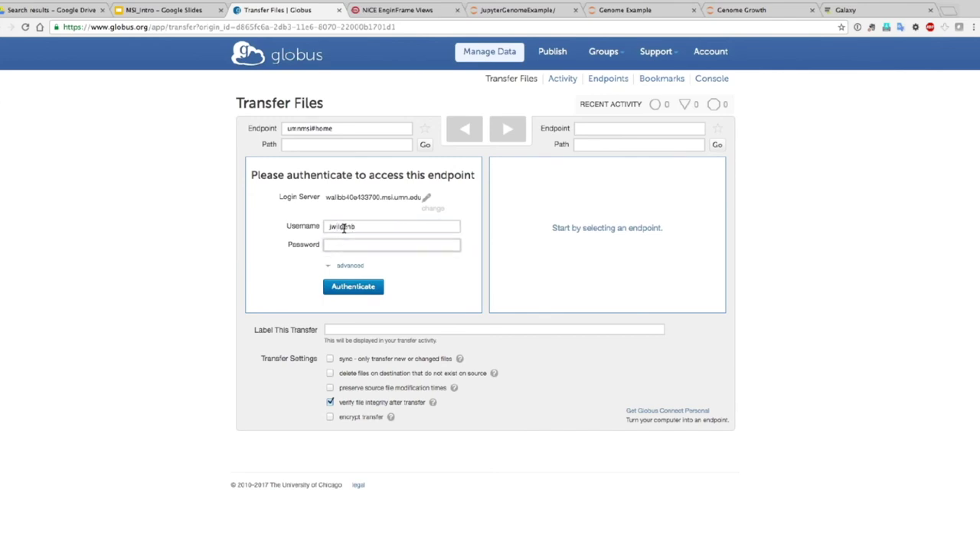
text(********)
key(Return)
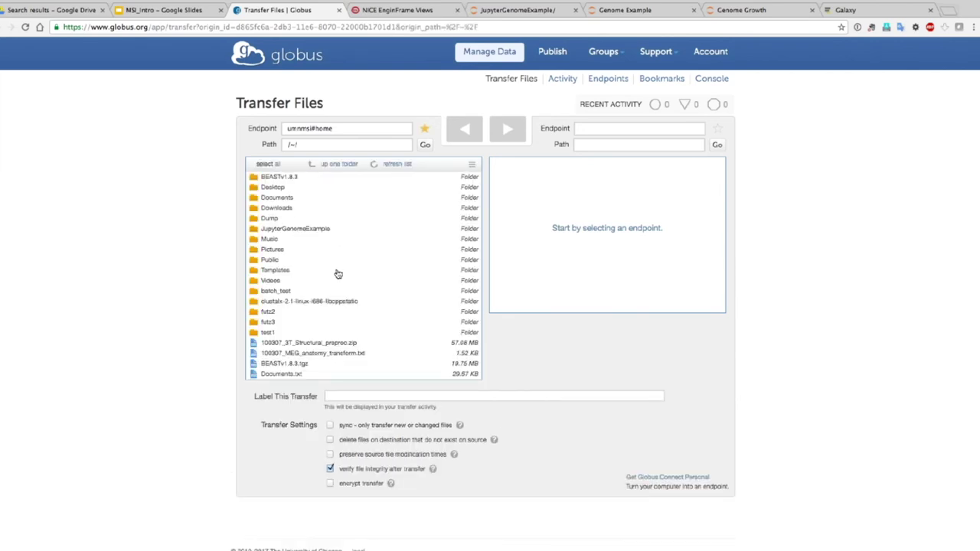
Open batch_test/clustalw-2.1-linux-x86_64-libcppstatic in the source and list bookmarked destination endpoints.
double_click(298, 294)
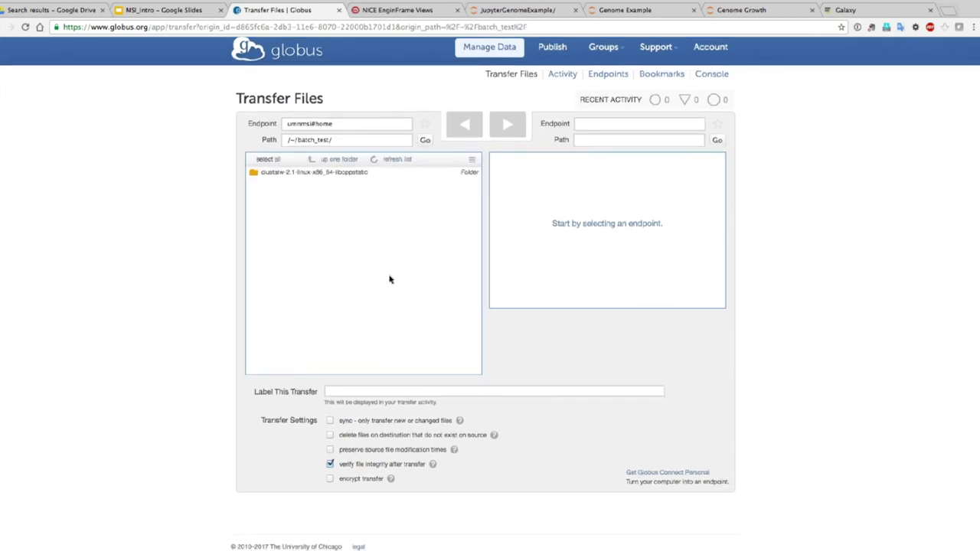
double_click(352, 174)
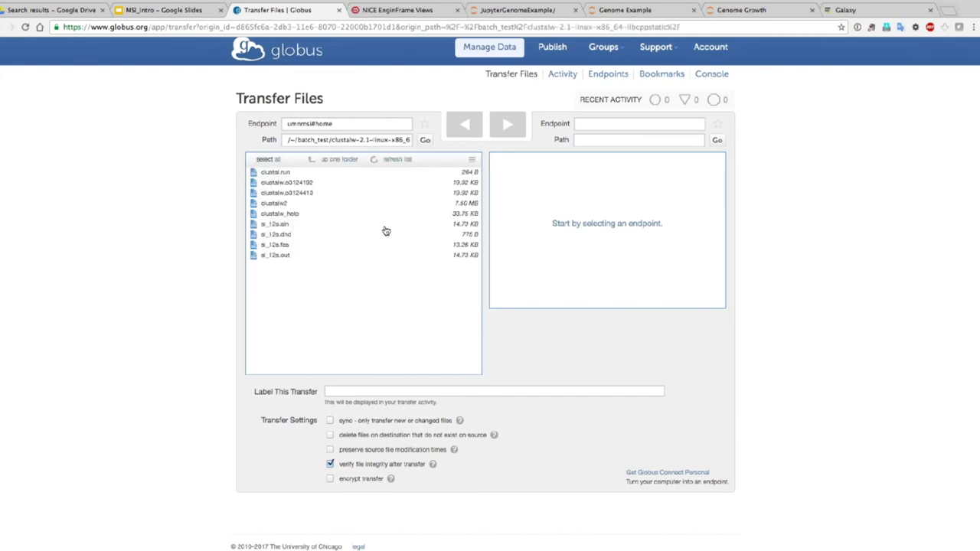
click(608, 127)
click(339, 200)
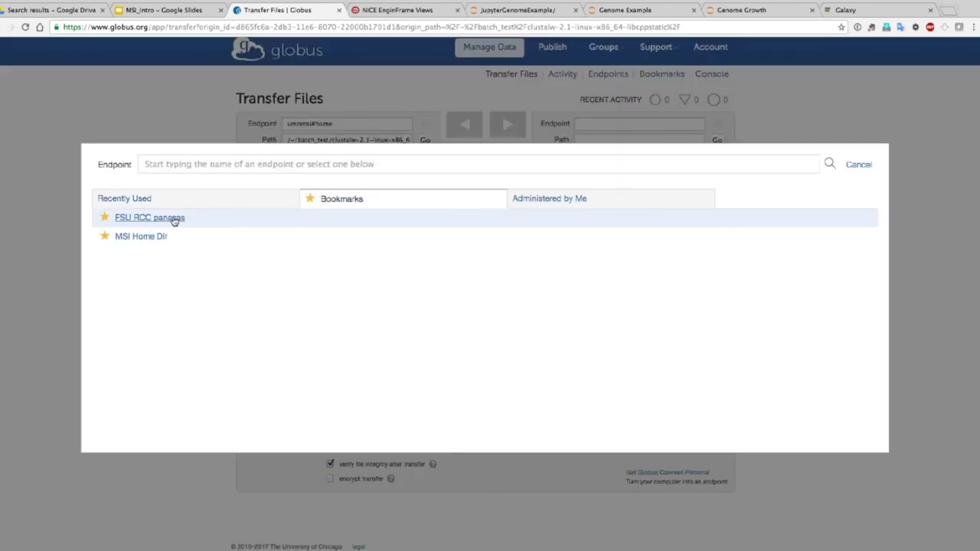
Set FSU RCC panasas (fsurcc#panfs) as destination, authenticating with the FSU username and password.
click(150, 217)
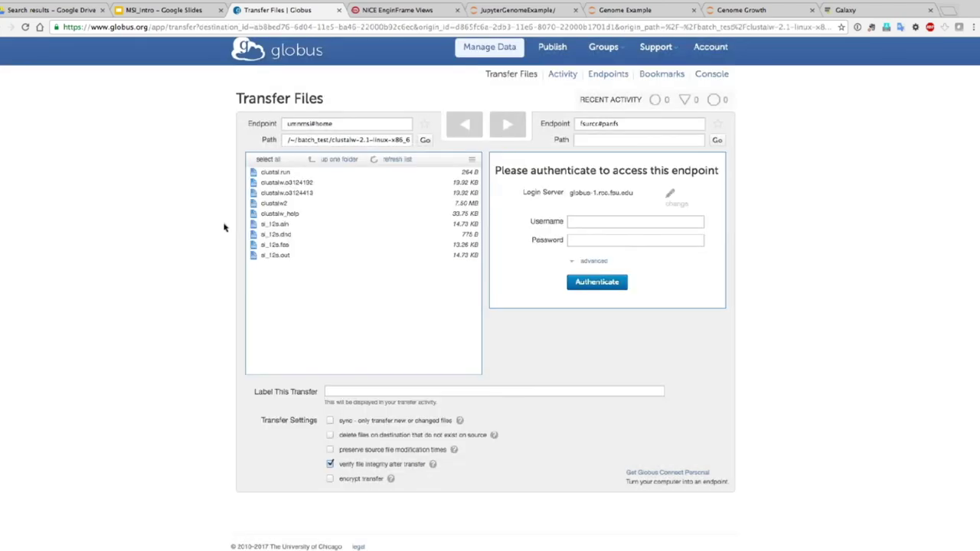
click(586, 221)
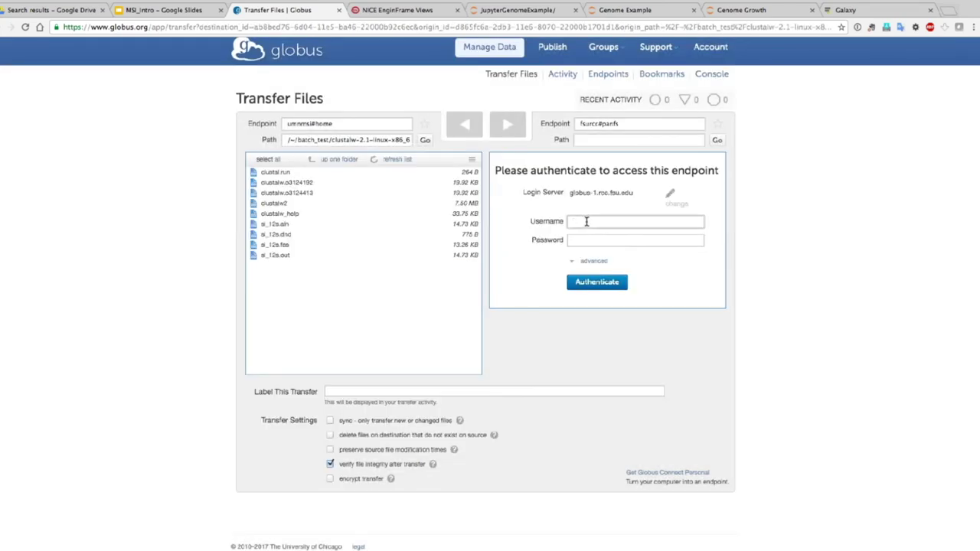
key(Tab)
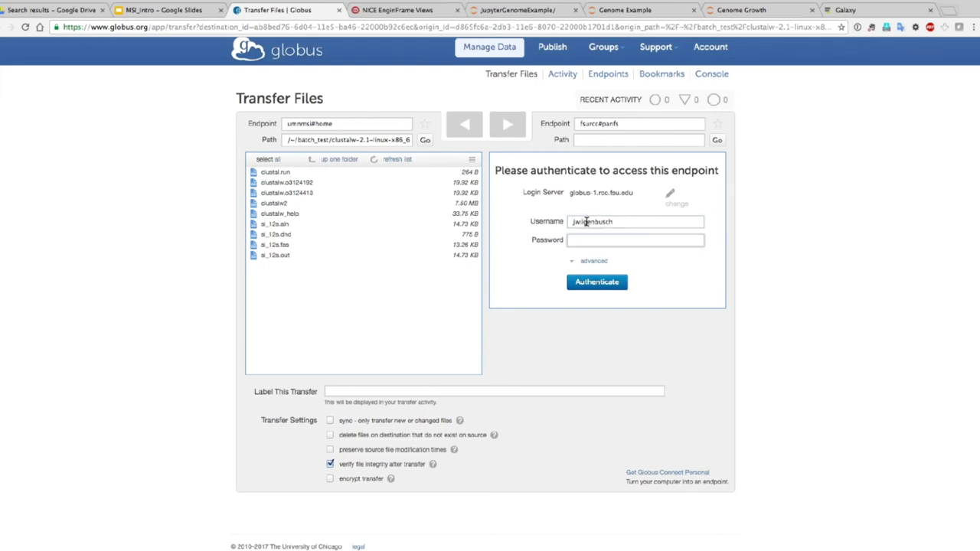
text(•••••••)
key(Return)
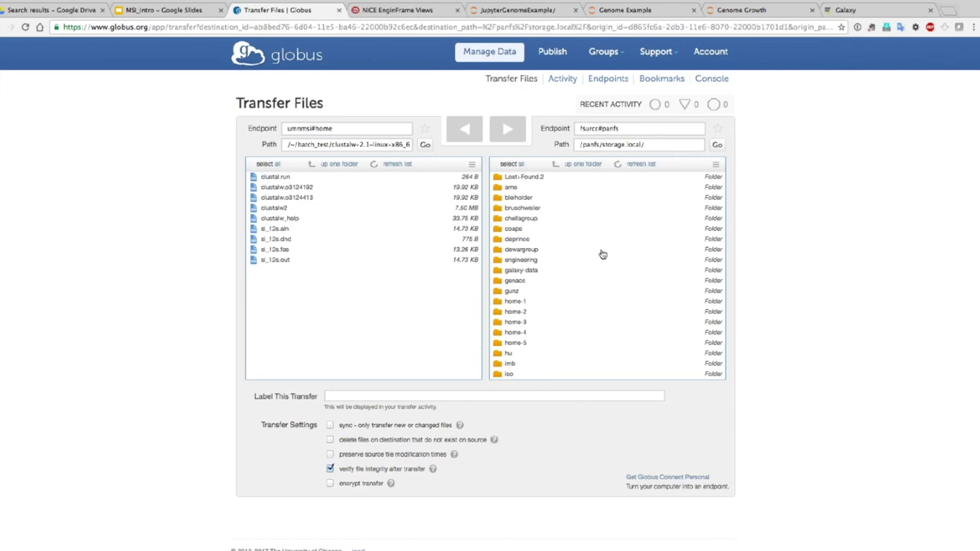
Select clustalw.o3124413 in the source, browse the destination folders, and reopen the destination chooser.
click(299, 198)
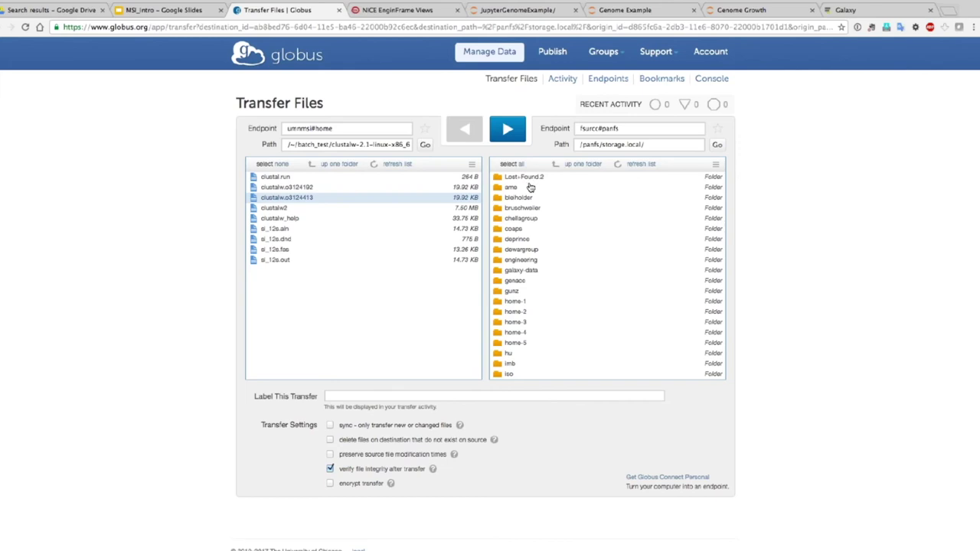
scroll(555, 304, down, 2)
scroll(556, 305, down, 3)
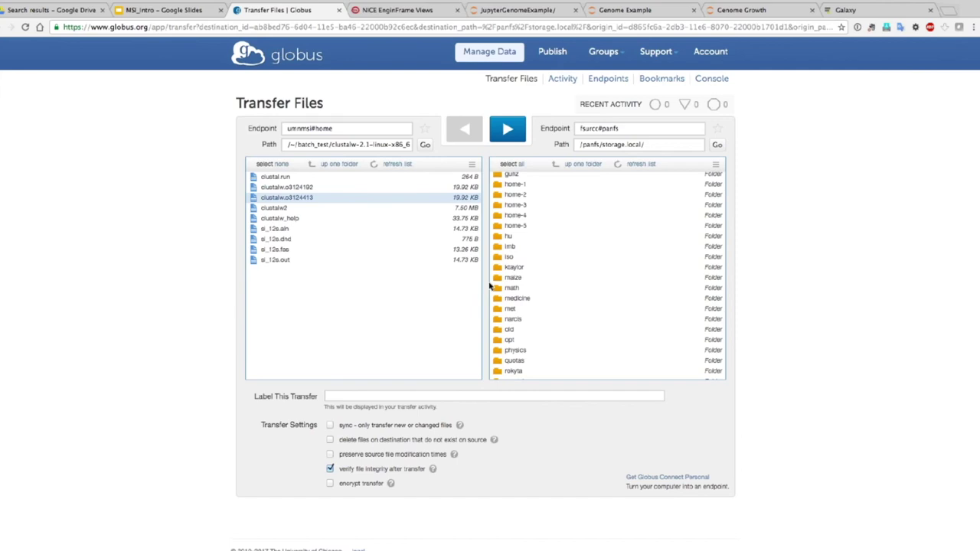
click(640, 137)
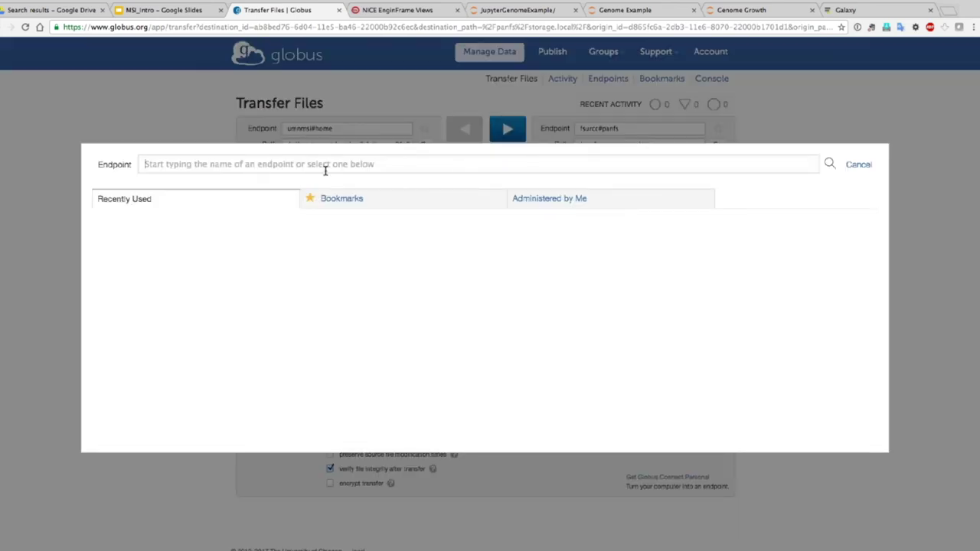
Search 'um' and set umnmsi#tier2 as the destination endpoint.
text(um)
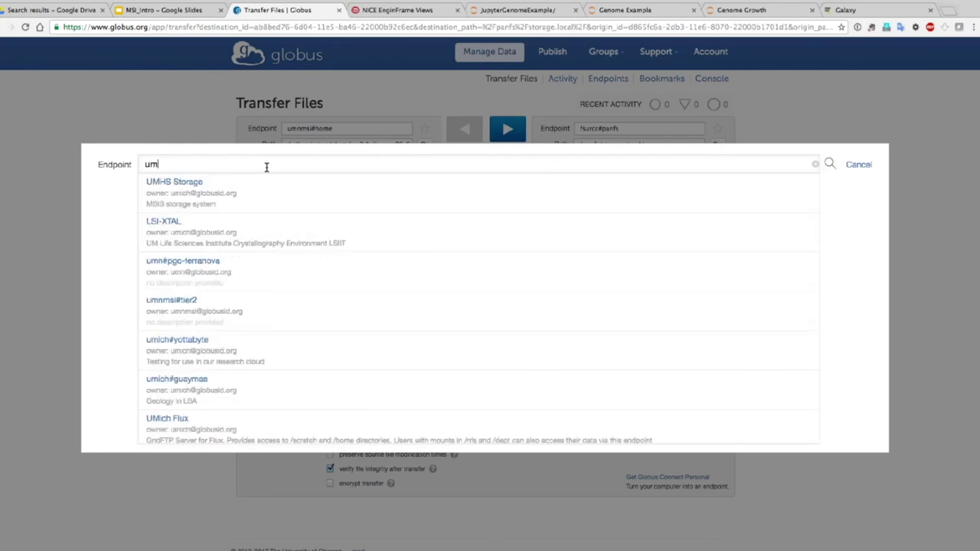
click(190, 306)
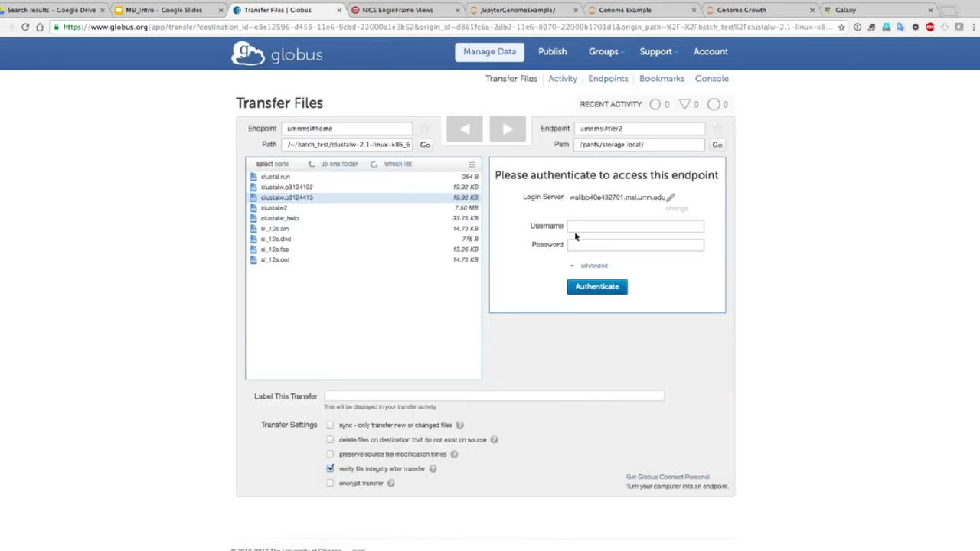
Clear the destination path and authenticate umnmsi#tier2 with the MSI username and password.
click(573, 228)
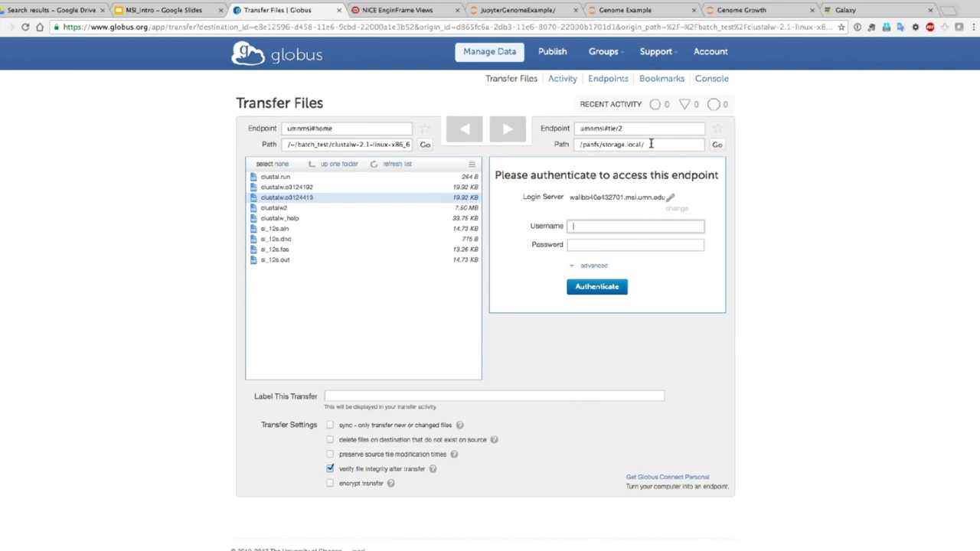
drag(706, 145, 563, 144)
key(BackSpace)
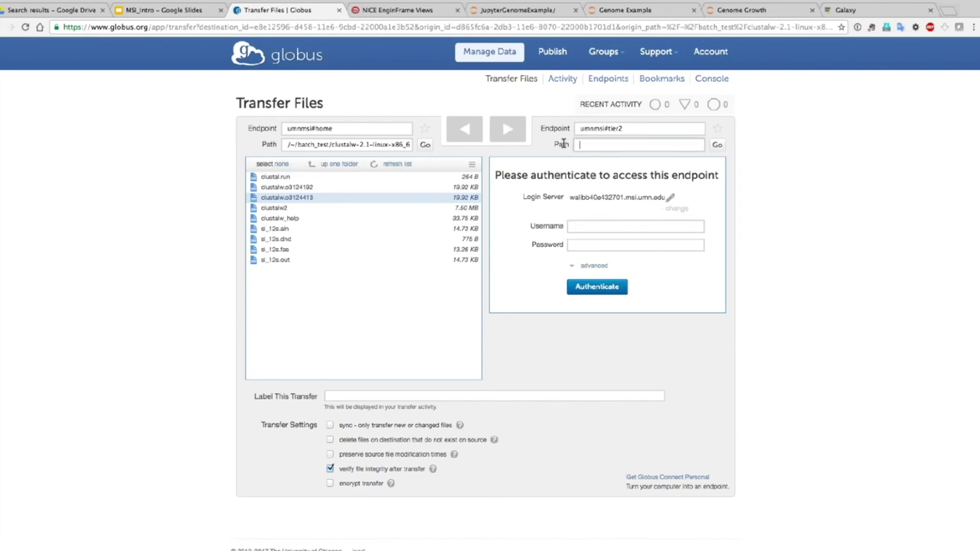
click(579, 228)
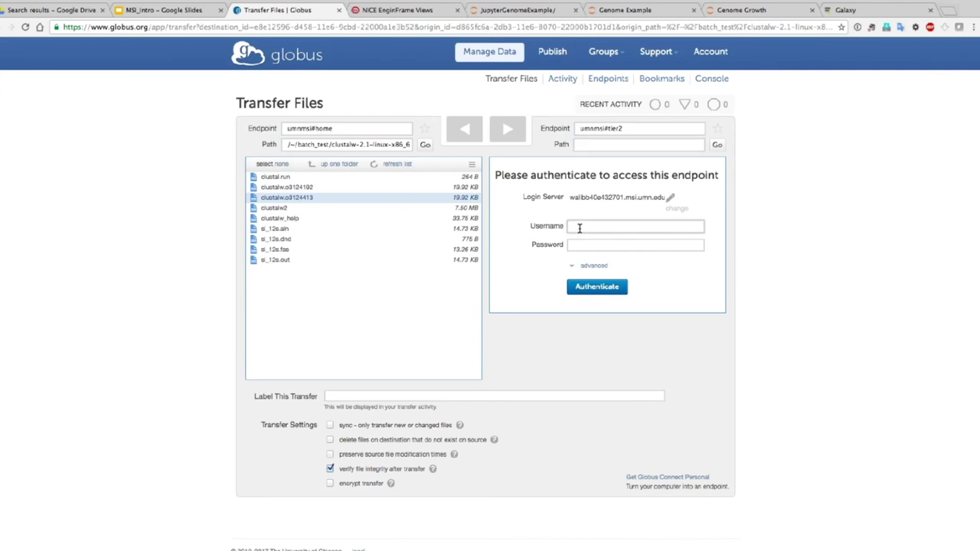
key(Tab)
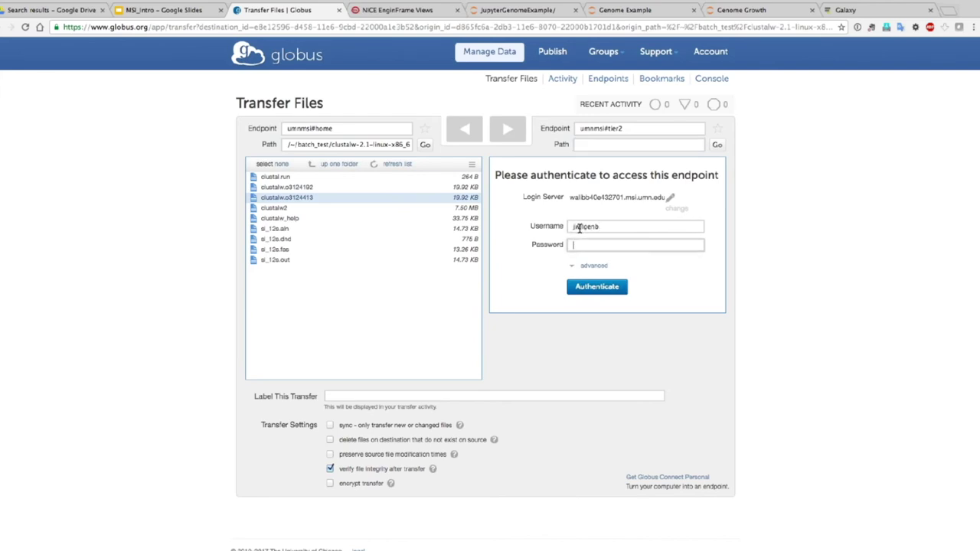
text(••••••••)
key(Return)
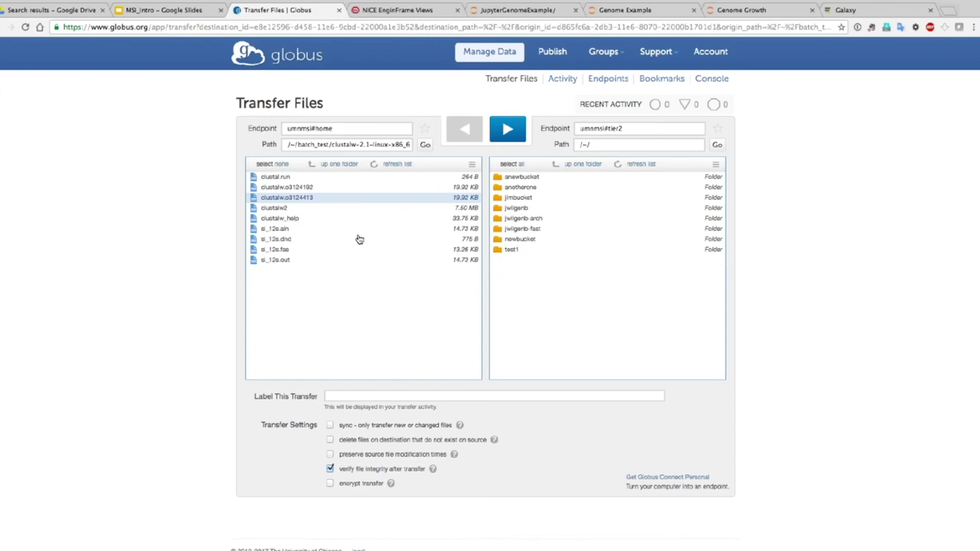
Transfer si_12s.out from the clustalw folder into the tier2 test1 folder.
click(293, 263)
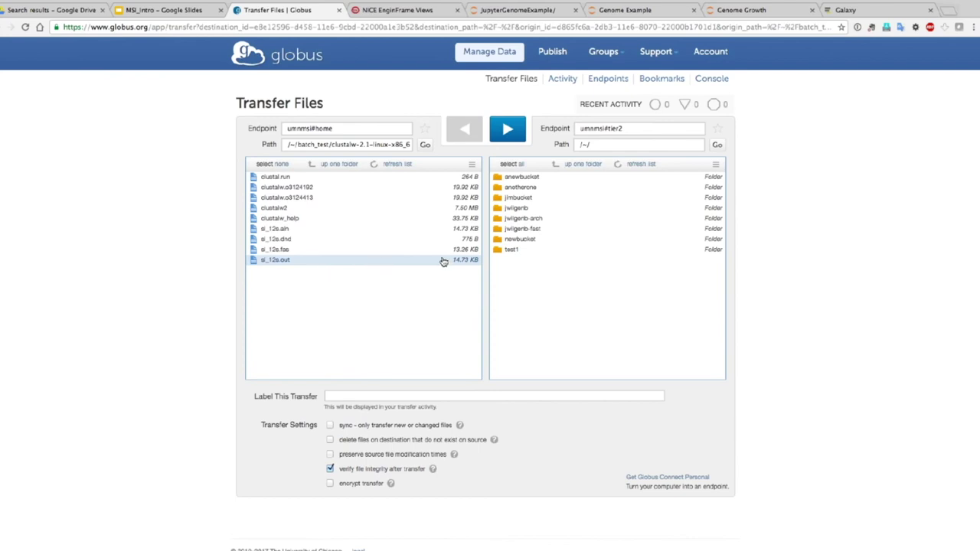
click(512, 250)
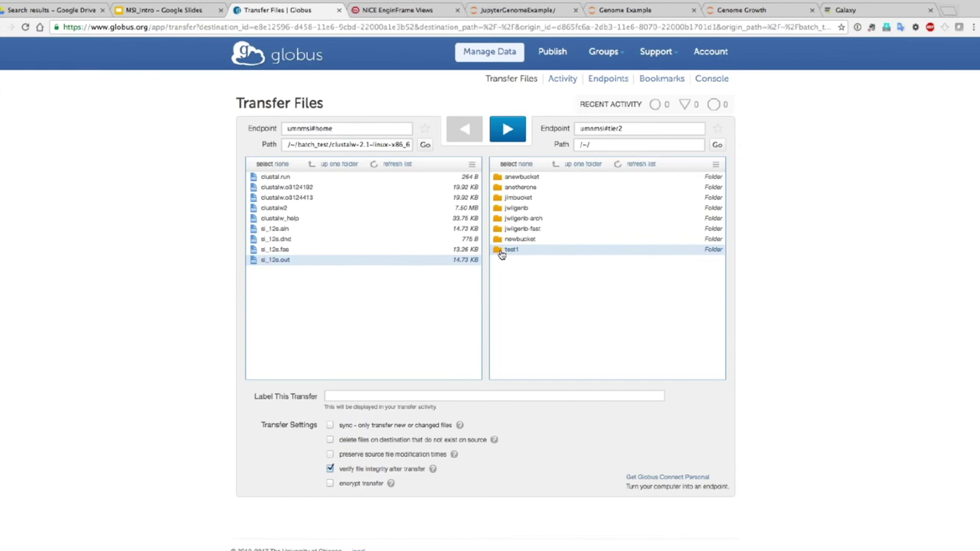
double_click(501, 255)
click(507, 128)
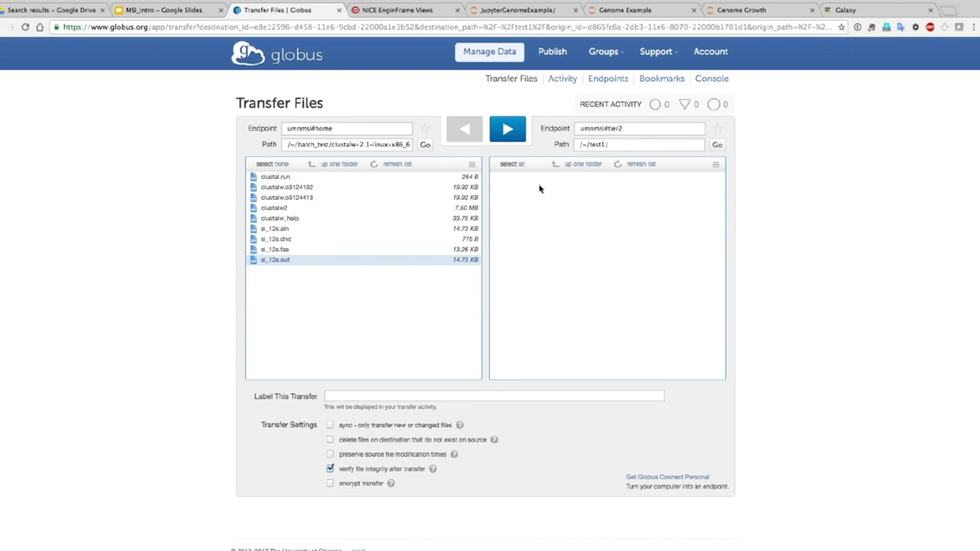
Refresh the test1 folder listing to check whether si_12s.out arrived.
click(619, 168)
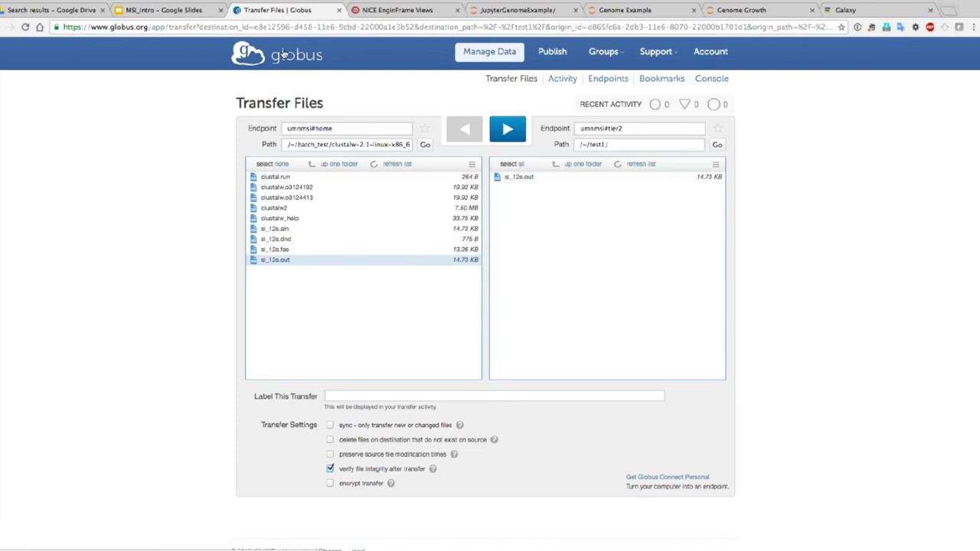
Return to the MSI_Intro deck and go to slide 27, Portals & Databases.
click(188, 12)
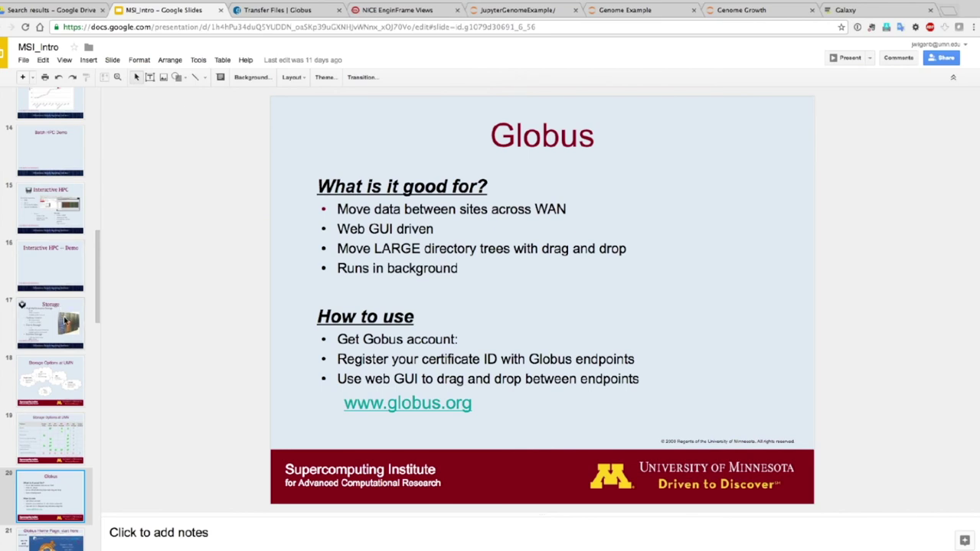
scroll(66, 322, down, 5)
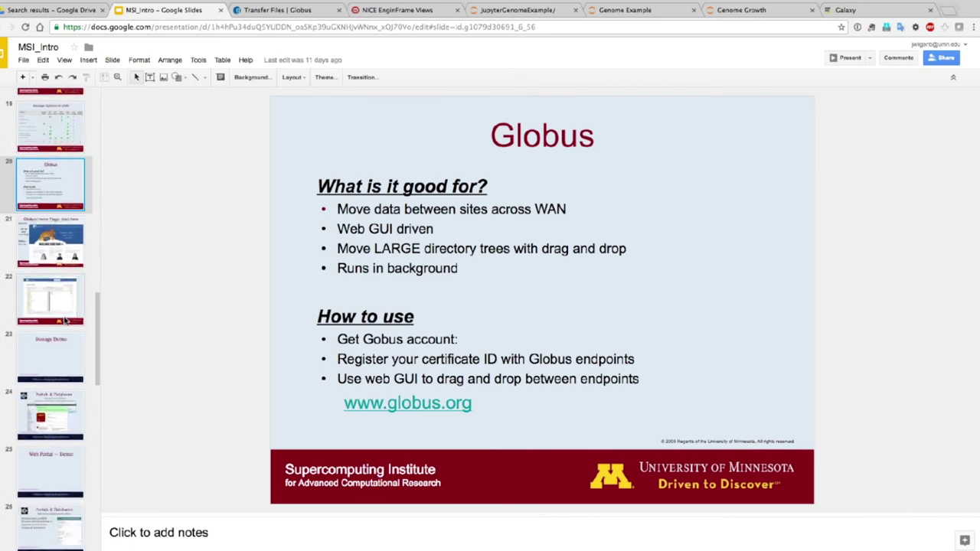
scroll(65, 321, down, 2)
scroll(64, 320, down, 2)
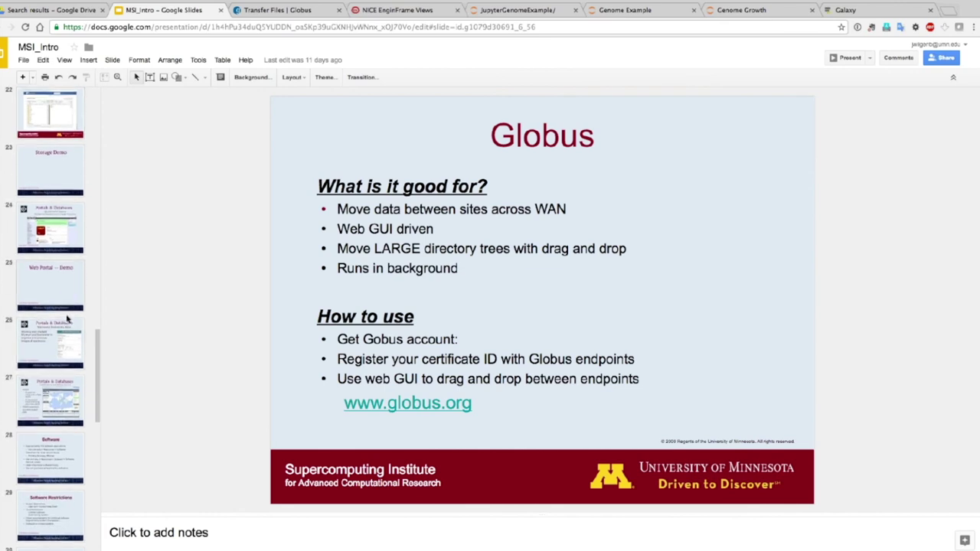
scroll(67, 319, down, 2)
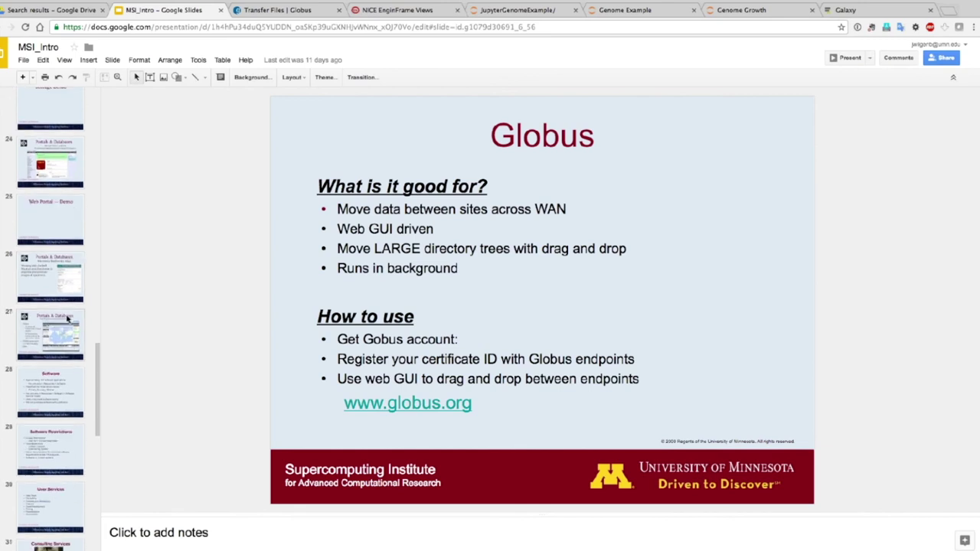
scroll(65, 262, down, 1)
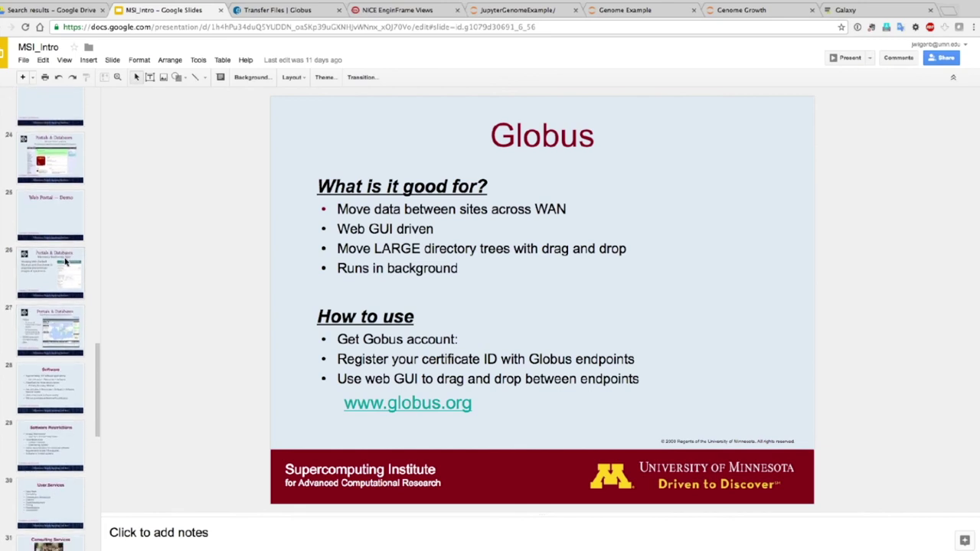
click(61, 284)
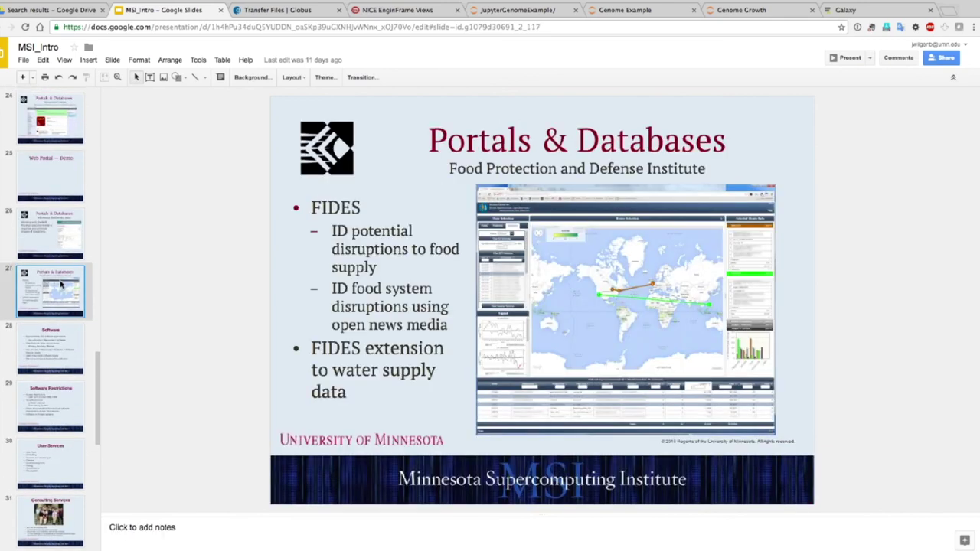